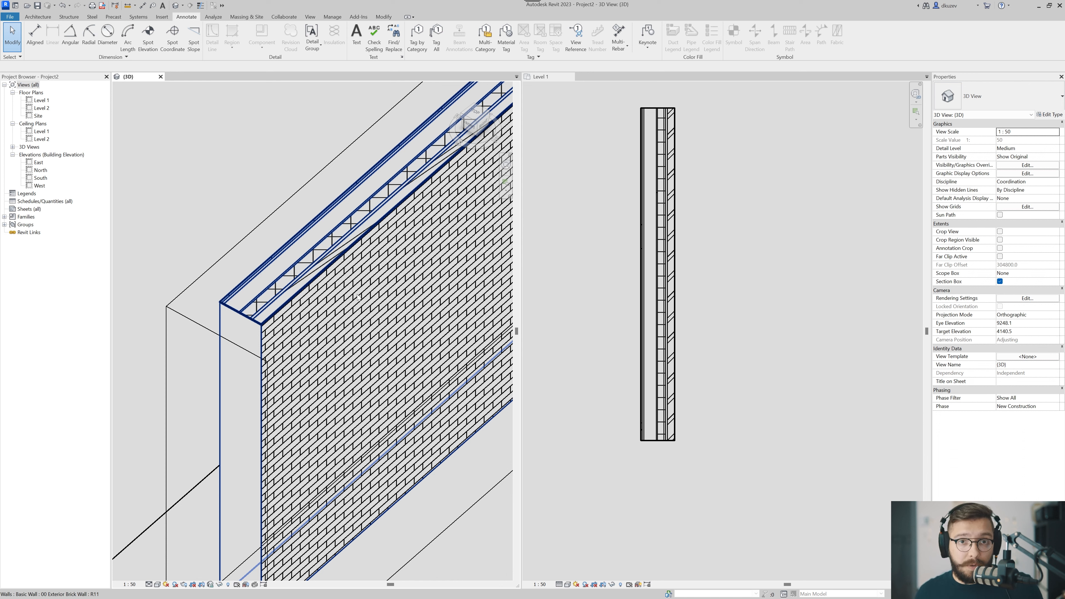
Step: Delete the double-line rectangle located above the brick wall in the Level 1 floor plan
click(738, 282)
scroll(742, 285, down, 6)
middle_drag(781, 311, 746, 329)
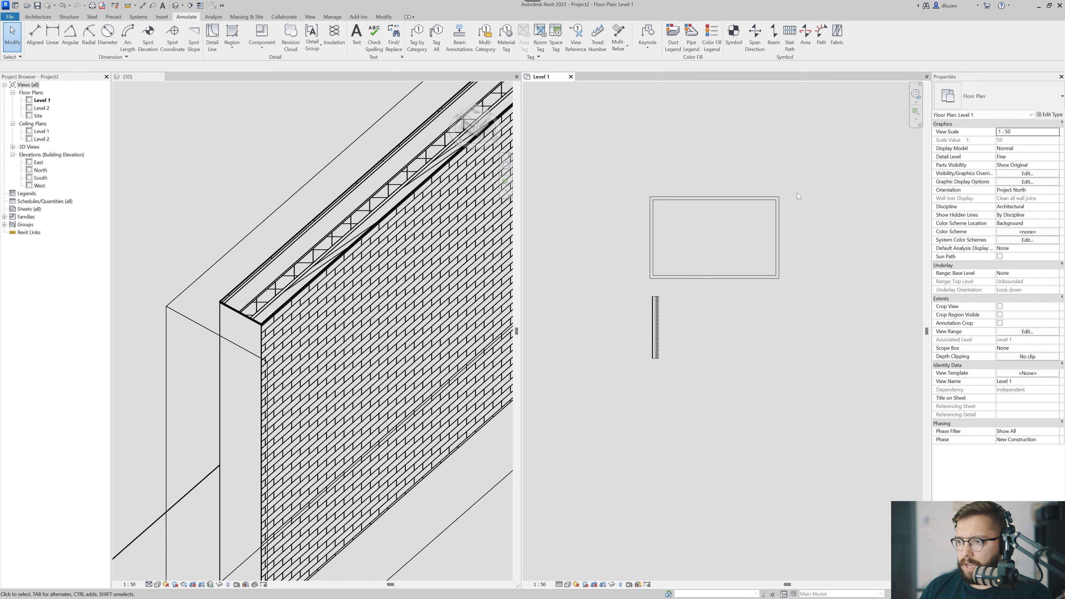
drag(797, 190, 629, 282)
key(Delete)
middle_drag(765, 312, 703, 288)
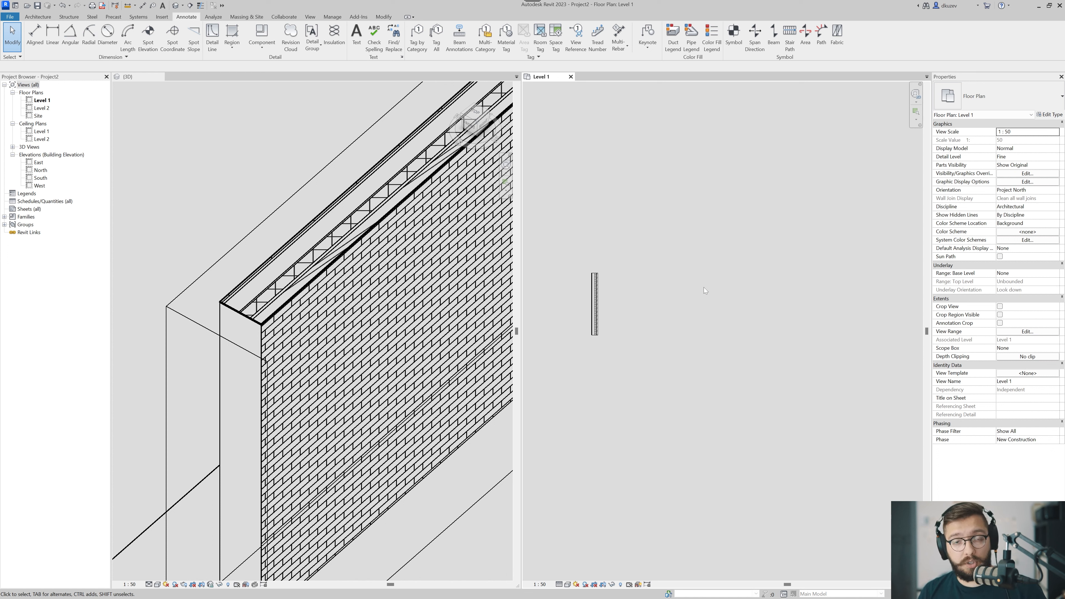
middle_drag(704, 287, 676, 292)
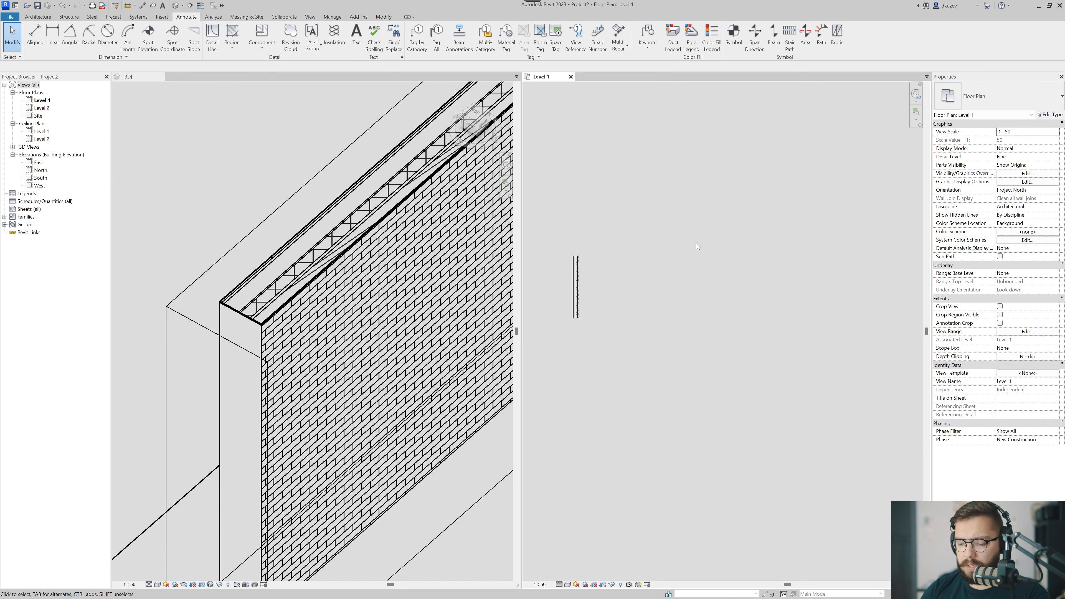
Step: Draw a vertical grid line in the empty area beside the brick wall on Level 1
key(g)
key(r)
scroll(608, 265, up, 1)
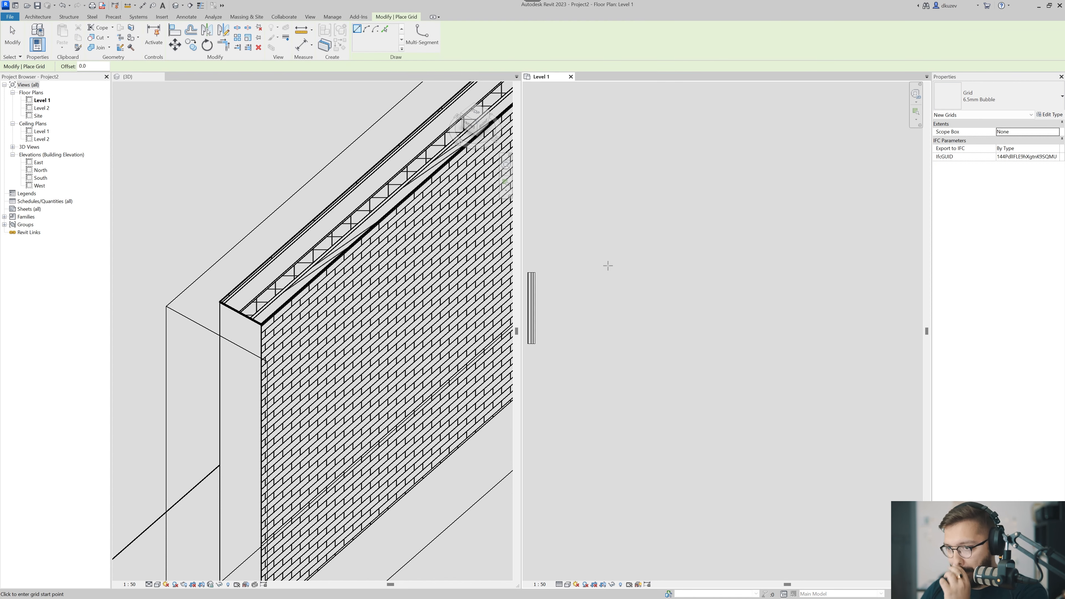
scroll(611, 252, down, 1)
click(614, 213)
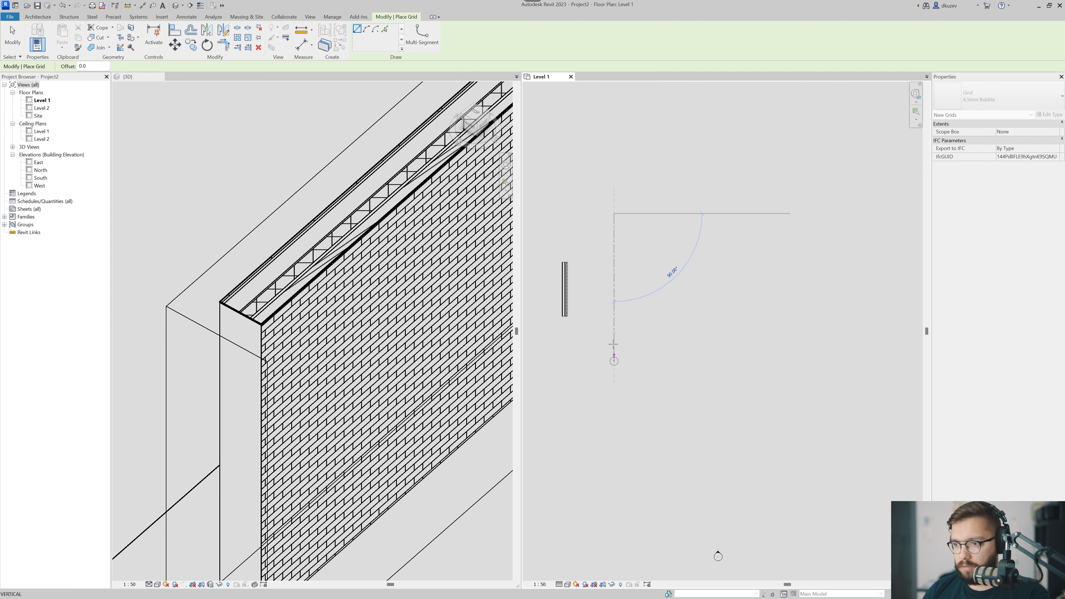
middle_drag(613, 323, 653, 460)
click(653, 213)
key(Escape)
key(Escape)
Step: Copy the vertical grid line about 10500 mm horizontally, away from the brick wall
middle_drag(711, 265, 644, 284)
drag(644, 284, 596, 313)
key(c)
key(o)
click(615, 347)
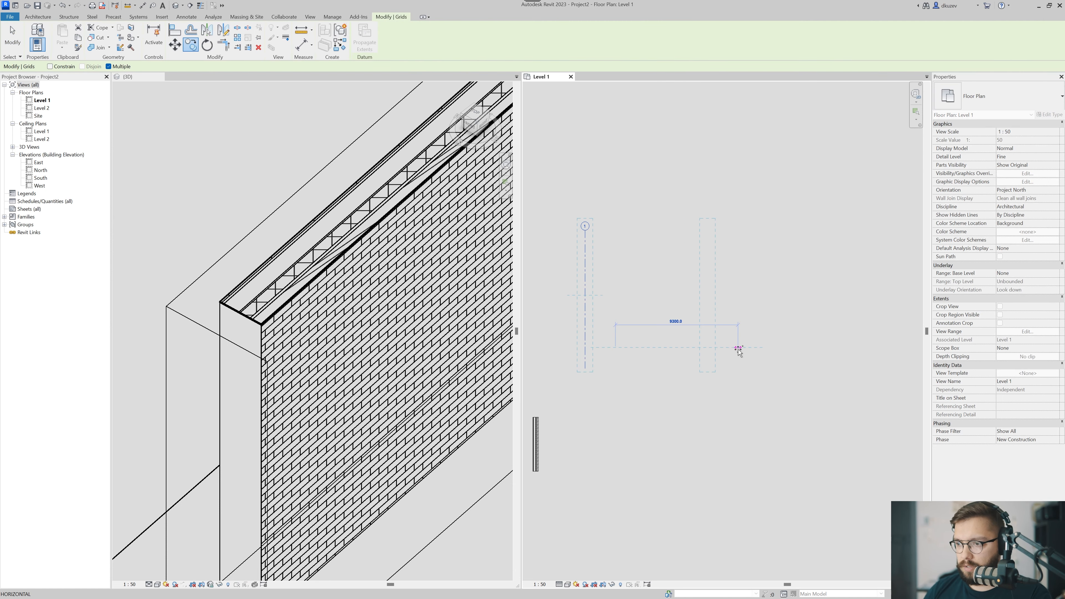
click(754, 350)
key(Escape)
key(Escape)
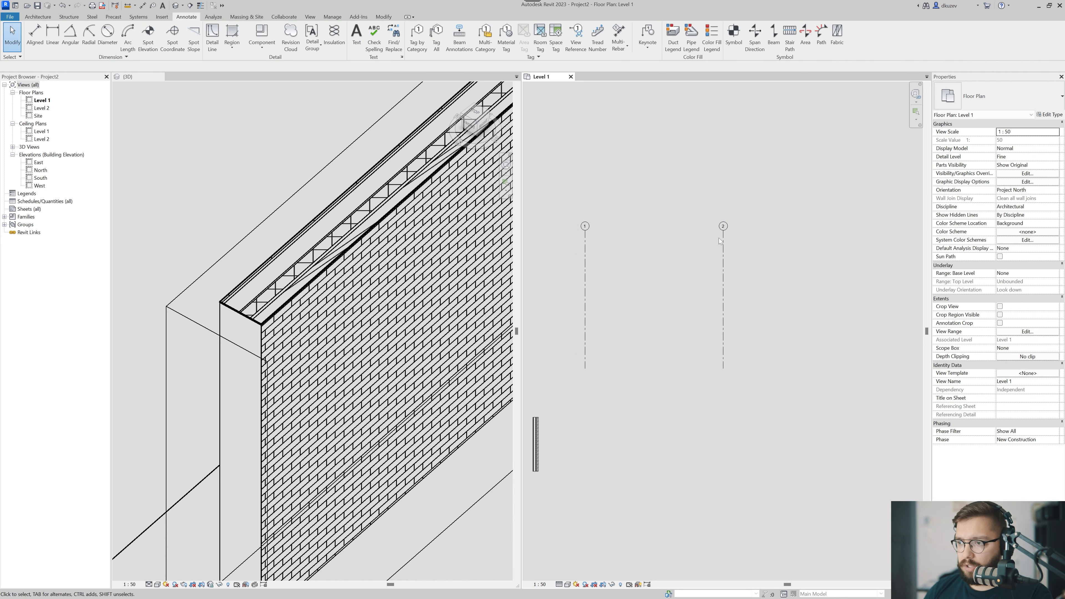
Step: Draw a horizontal grid line crossing vertical grids 1 and 2 near their bubble ends
scroll(581, 246, up, 2)
middle_drag(793, 331, 776, 351)
scroll(776, 351, down, 1)
drag(803, 299, 746, 339)
scroll(754, 366, down, 3)
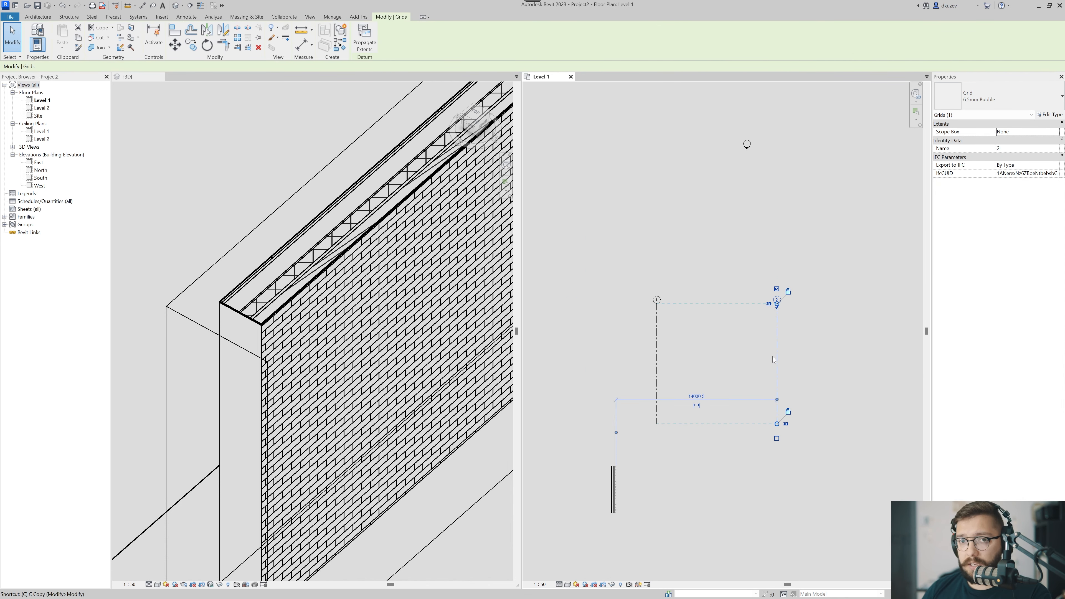
key(g)
key(r)
click(615, 327)
click(813, 327)
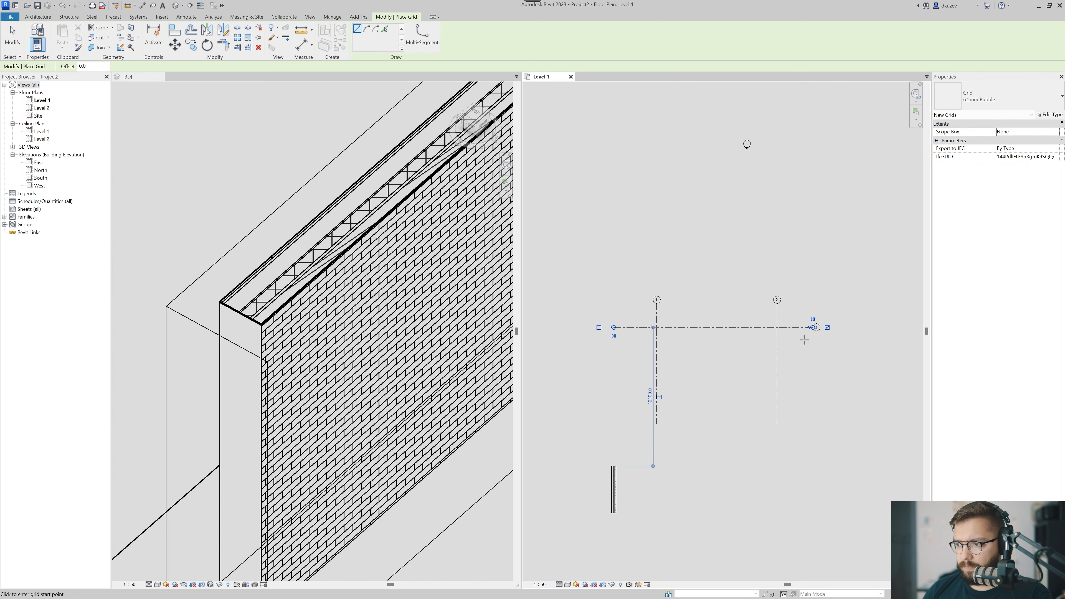
key(Escape)
key(Escape)
Step: Rename the horizontal grid line as A
scroll(800, 331, up, 3)
double_click(845, 321)
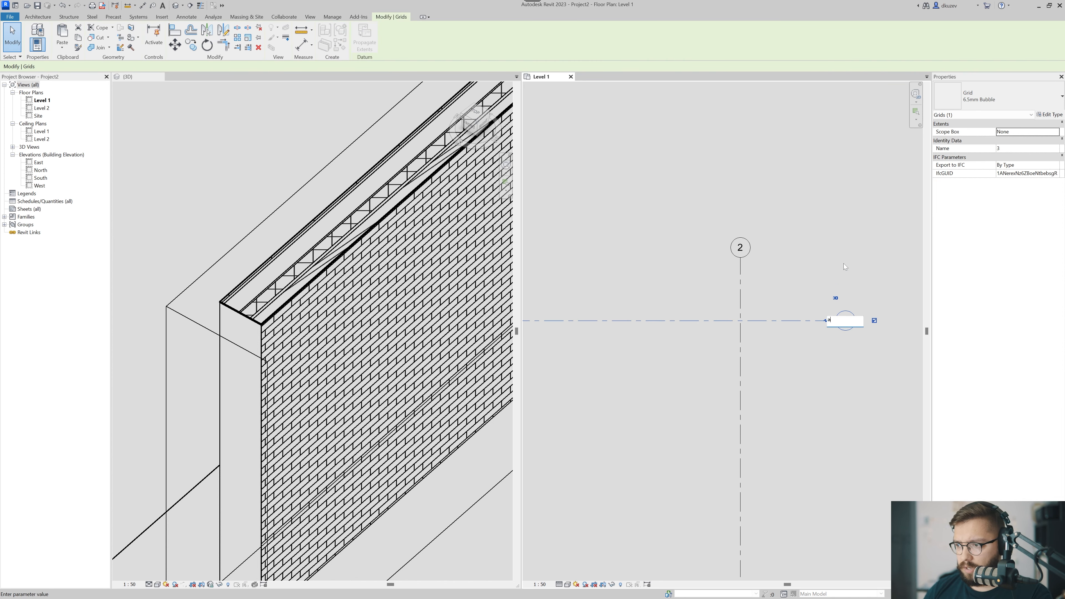
text(a)
key(Return)
scroll(757, 332, down, 2)
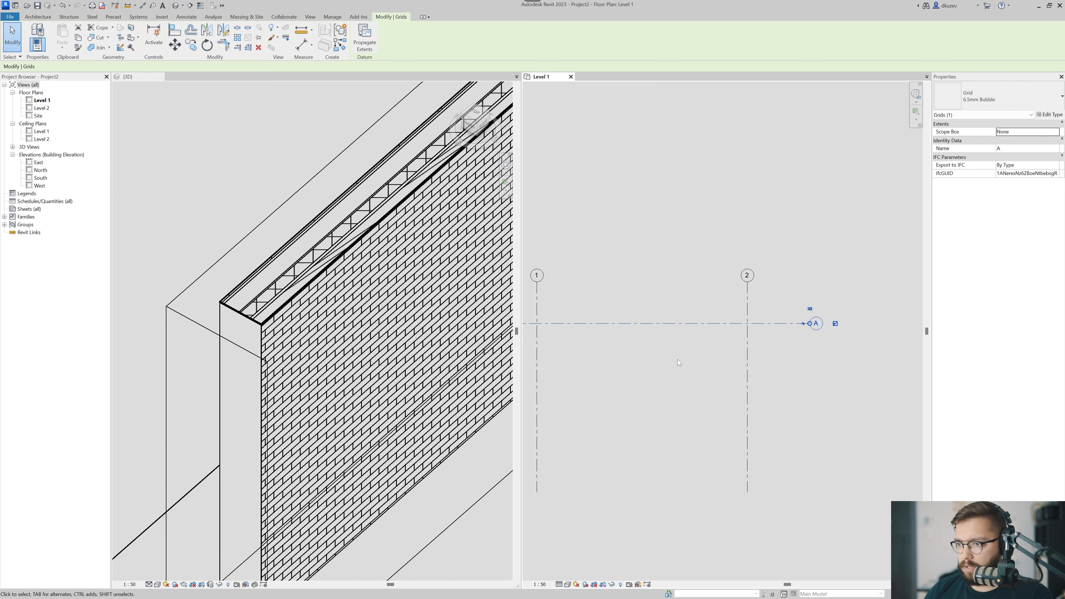
Step: Copy horizontal grid A about 6200 mm downward so that it crosses grids 1 and 2
key(c)
key(o)
click(685, 339)
scroll(676, 419, down, 2)
middle_drag(675, 419, 692, 361)
click(698, 389)
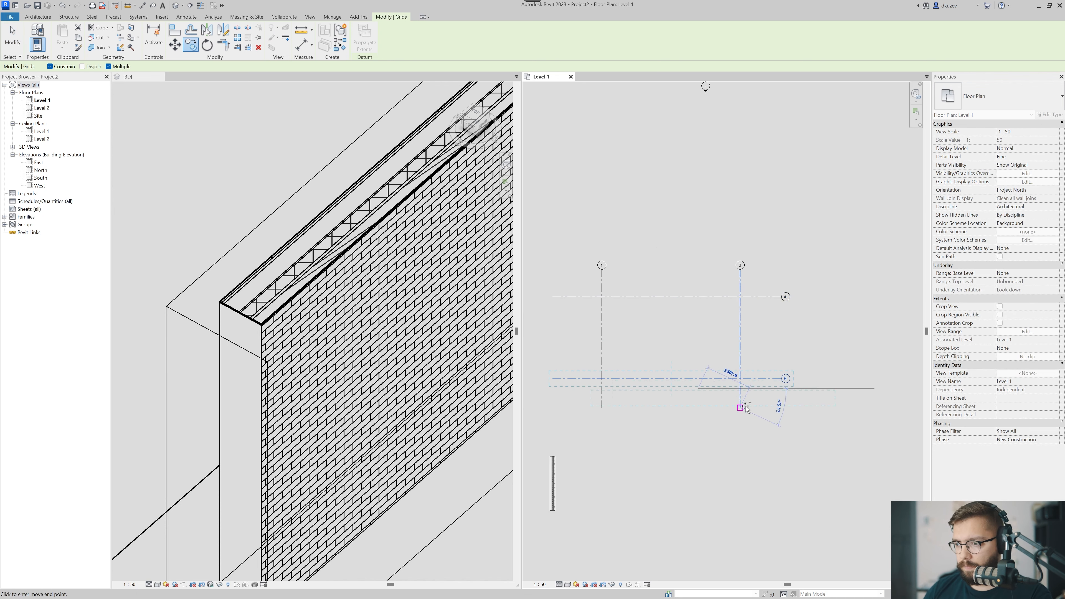
key(Escape)
key(Escape)
Step: Add aligned dimensions between grids A and B and between grids 1 and 2
scroll(788, 389, up, 2)
scroll(790, 375, down, 1)
mouse_move(611, 356)
middle_down()
mouse_move(747, 376)
mouse_move(687, 355)
middle_up()
key(d)
key(i)
scroll(740, 366, down, 1)
click(619, 295)
click(623, 376)
click(617, 345)
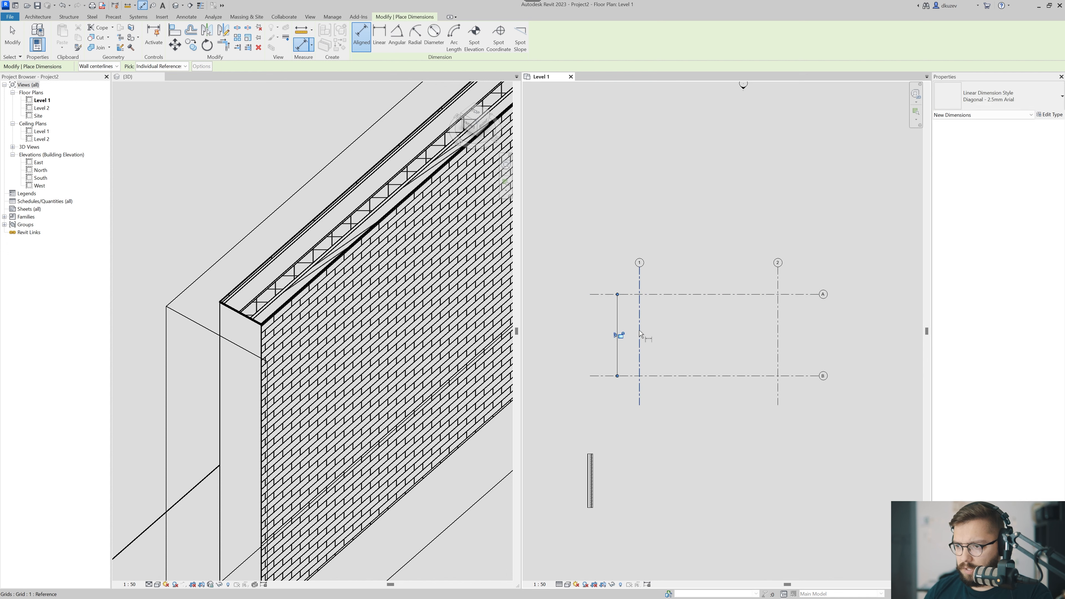
click(639, 330)
click(779, 302)
click(740, 282)
scroll(655, 293, up, 2)
key(Escape)
key(Escape)
Step: Set the spacing between grids 1 and 2 to 9000 mm by moving grid 2
middle_drag(719, 365, 601, 374)
click(753, 330)
click(629, 273)
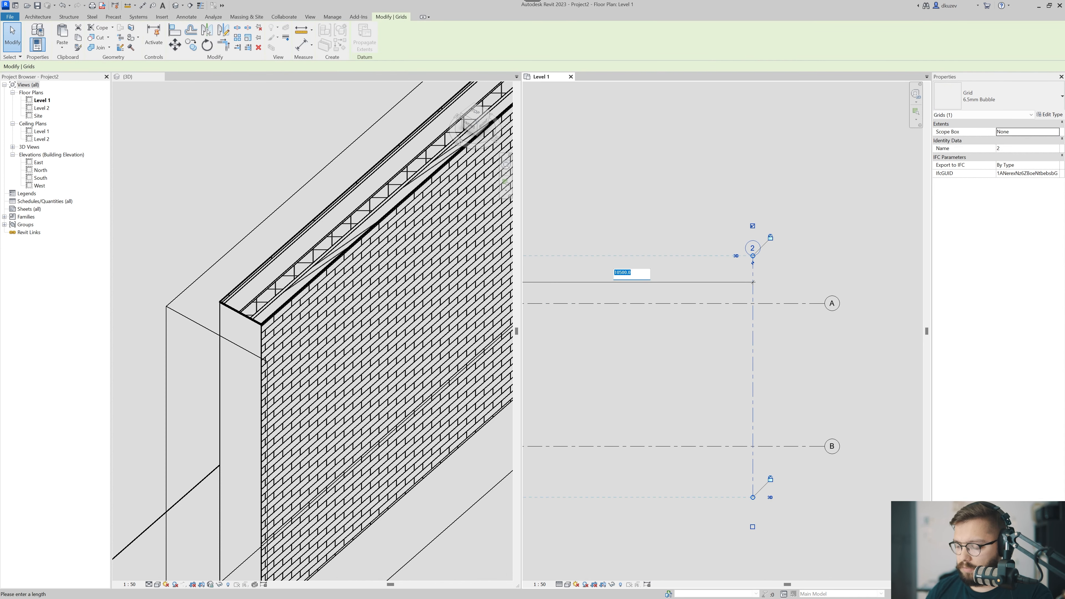
text(9000)
key(Return)
Step: Set the spacing between grids A and B to 6000 mm by moving grid B
scroll(650, 314, down, 1)
middle_drag(652, 336, 766, 326)
click(725, 390)
click(698, 406)
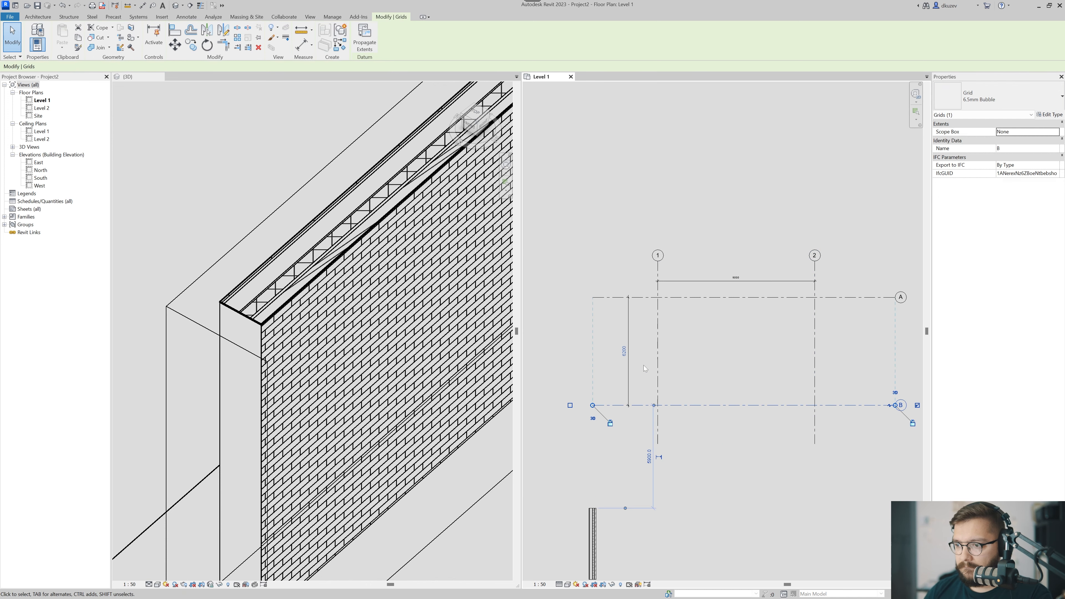
click(624, 351)
text(6000)
key(Return)
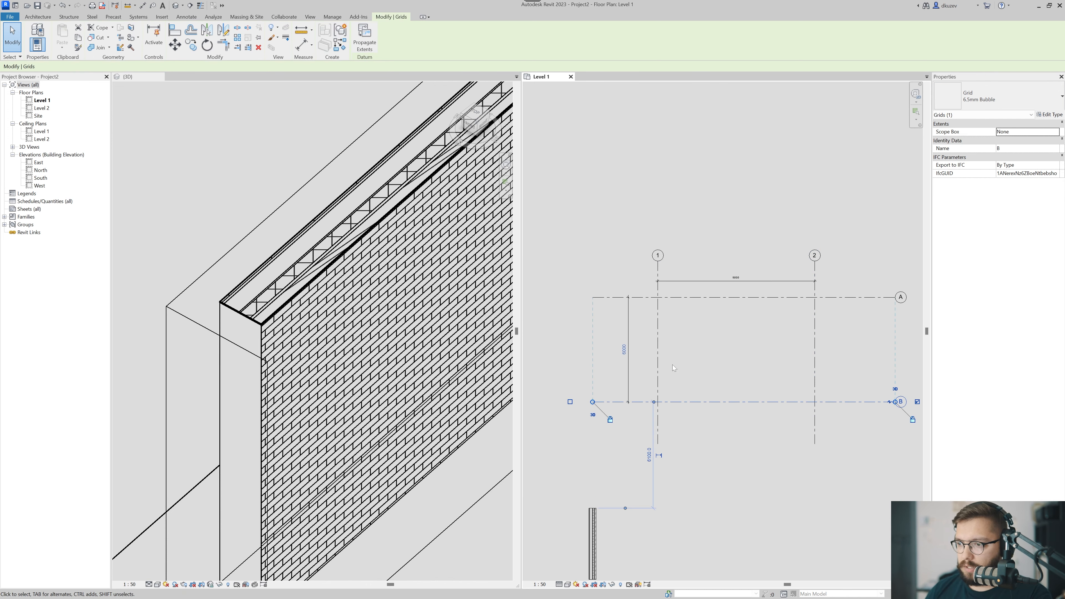
Step: Delete both temporary grid spacing dimensions, keeping the four grid lines
click(782, 368)
mouse_move(695, 361)
middle_down()
mouse_move(626, 364)
mouse_move(665, 359)
middle_up()
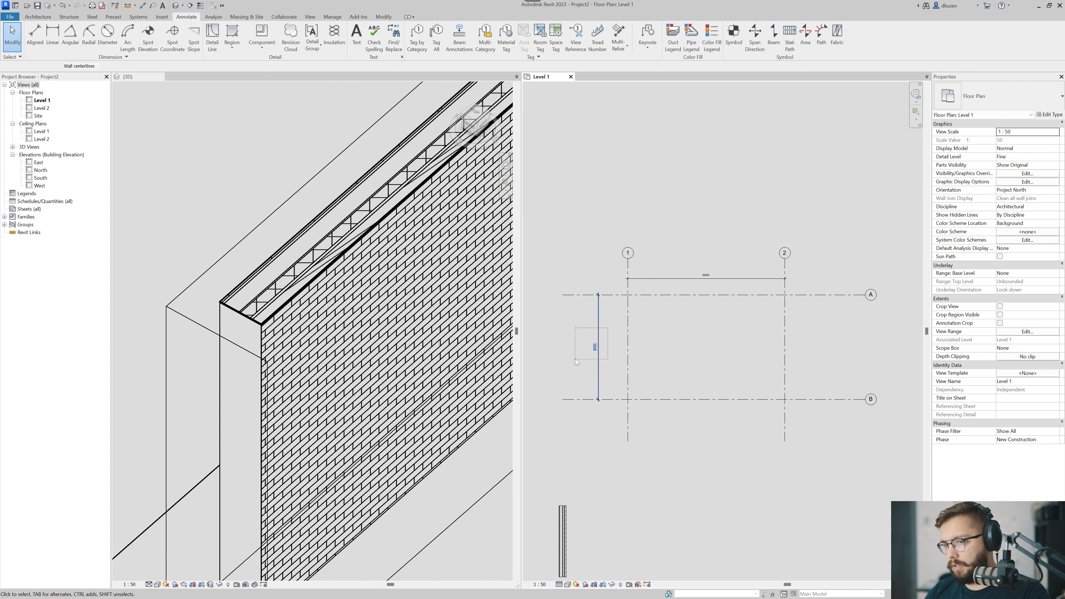
drag(575, 358, 575, 359)
key(Delete)
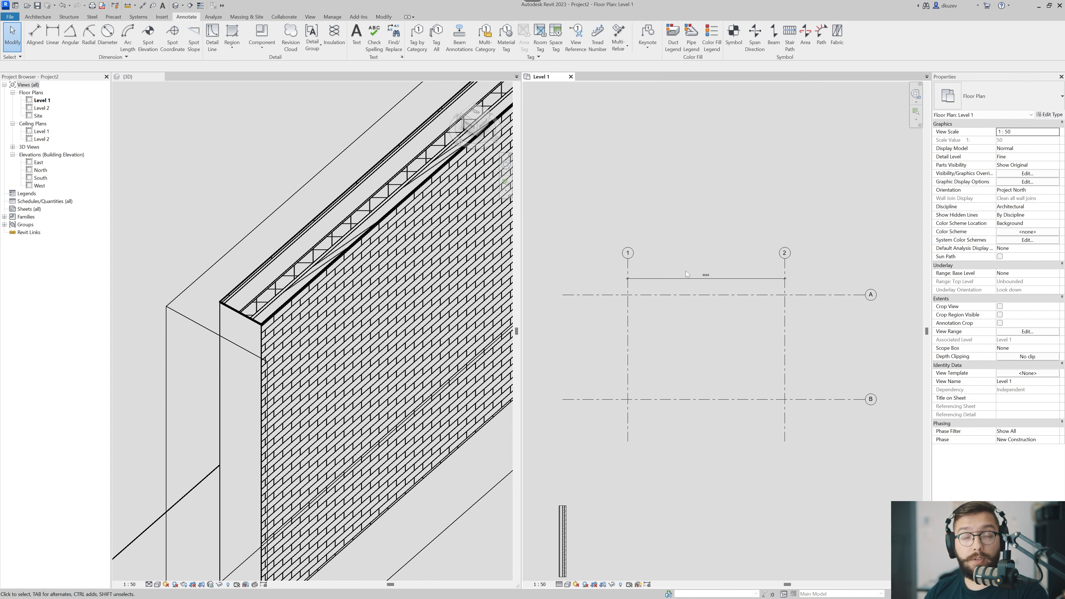
click(694, 278)
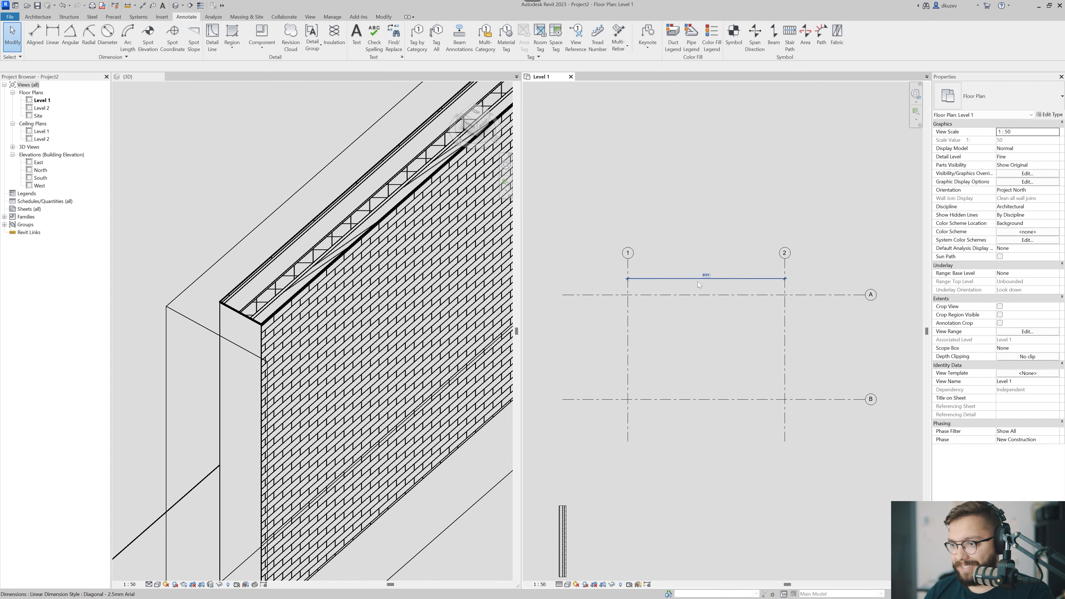
key(Delete)
Step: Switch from tiled to tabbed views so that the Level 1 plan fills the drawing area
middle_drag(536, 135, 541, 114)
key(t)
key(w)
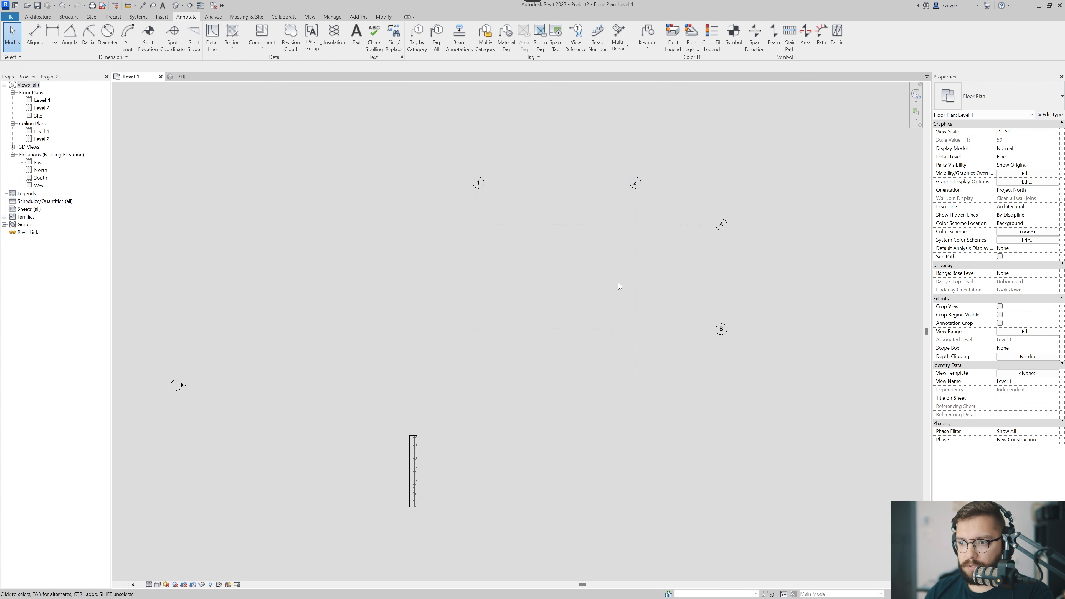
scroll(598, 291, down, 1)
middle_drag(592, 294, 578, 297)
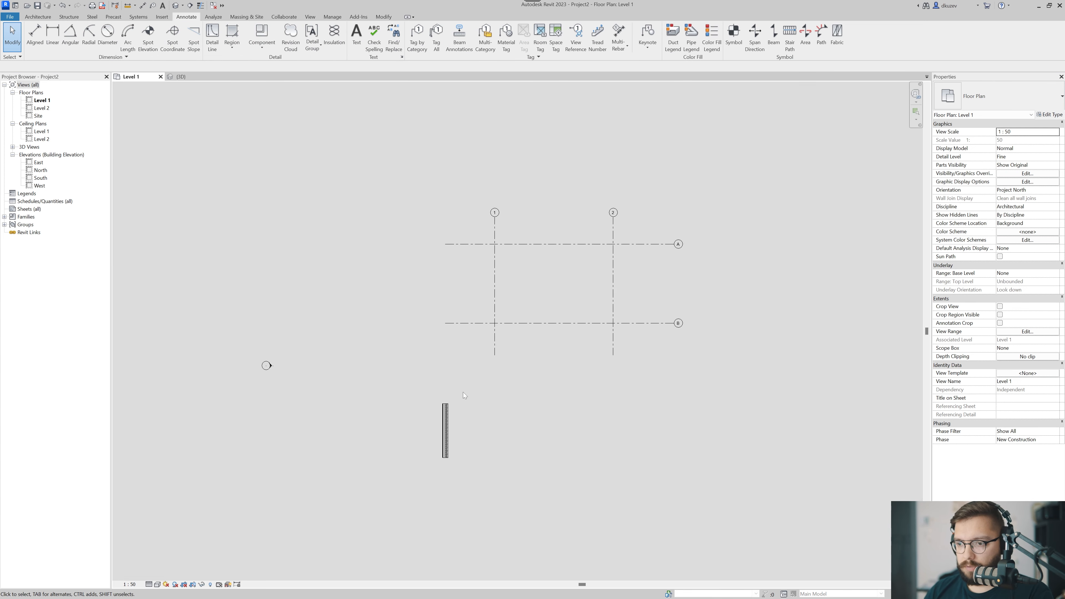
scroll(461, 396, up, 1)
middle_drag(529, 263, 358, 310)
middle_drag(415, 336, 424, 292)
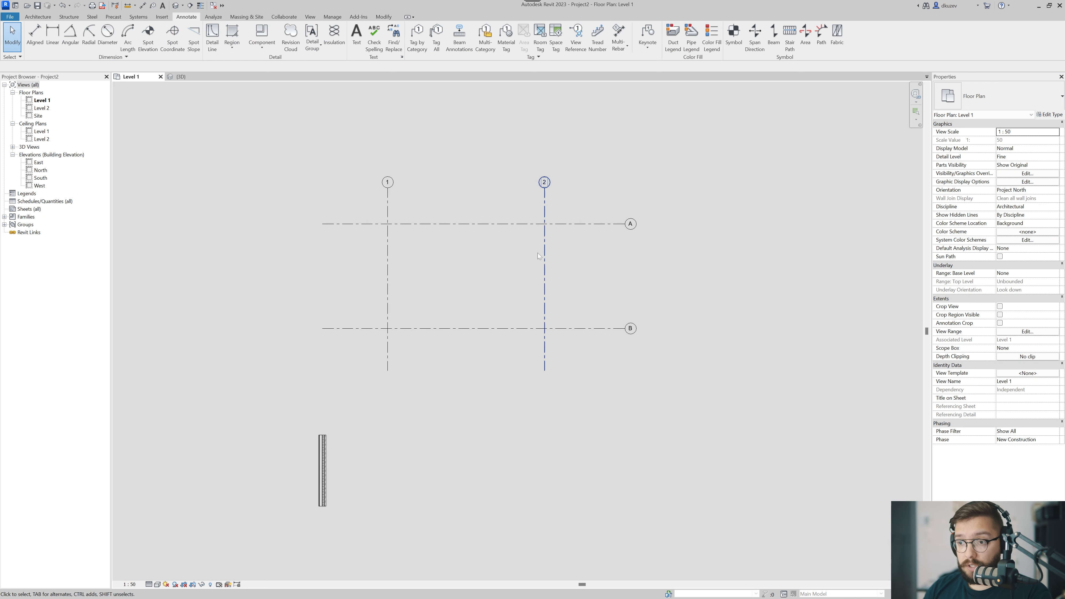
scroll(331, 365, up, 1)
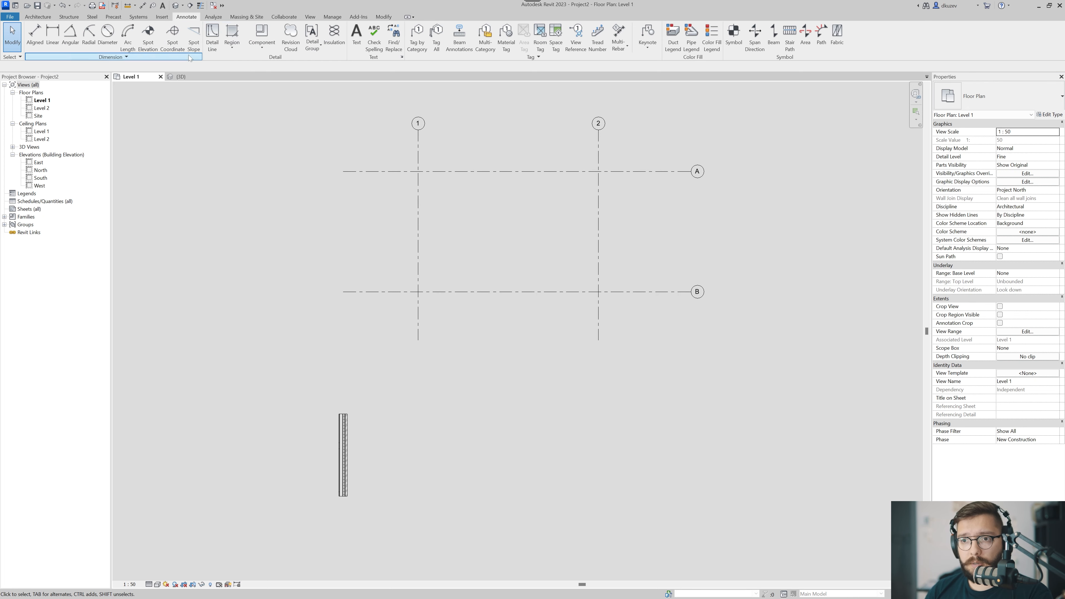
Step: Create a Generic 150mm floor on Level 1 with a rectangular boundary between grid intersections 1-A and 2-B
click(38, 17)
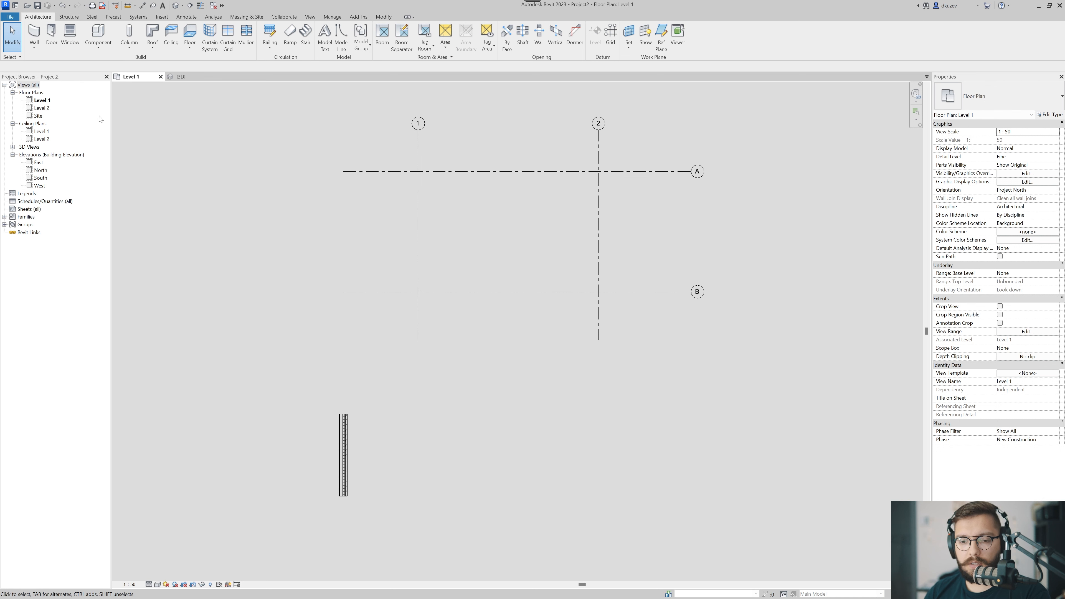
click(189, 45)
click(175, 62)
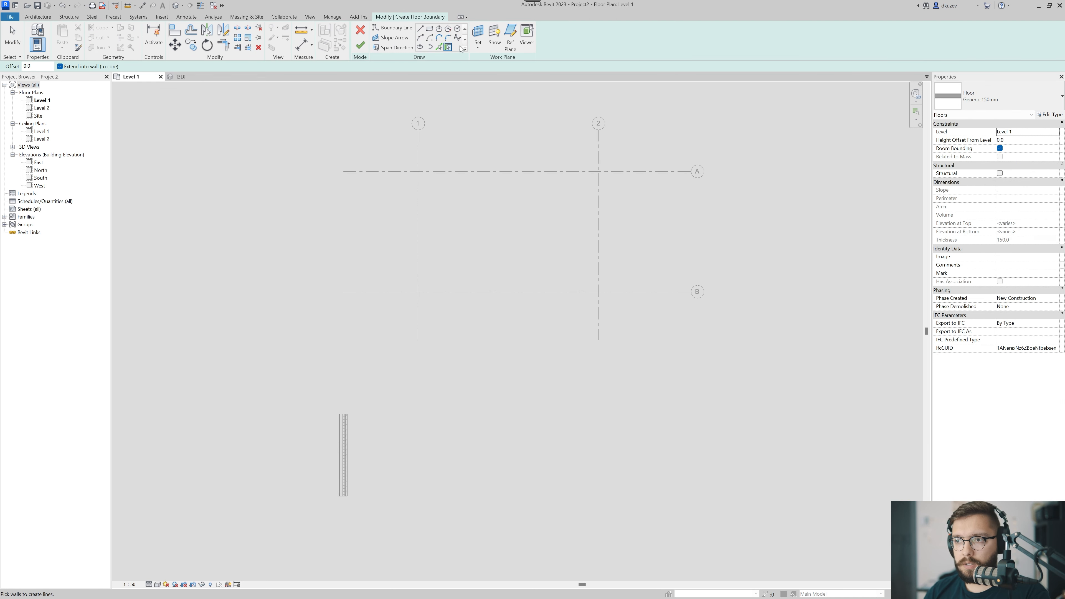
click(418, 171)
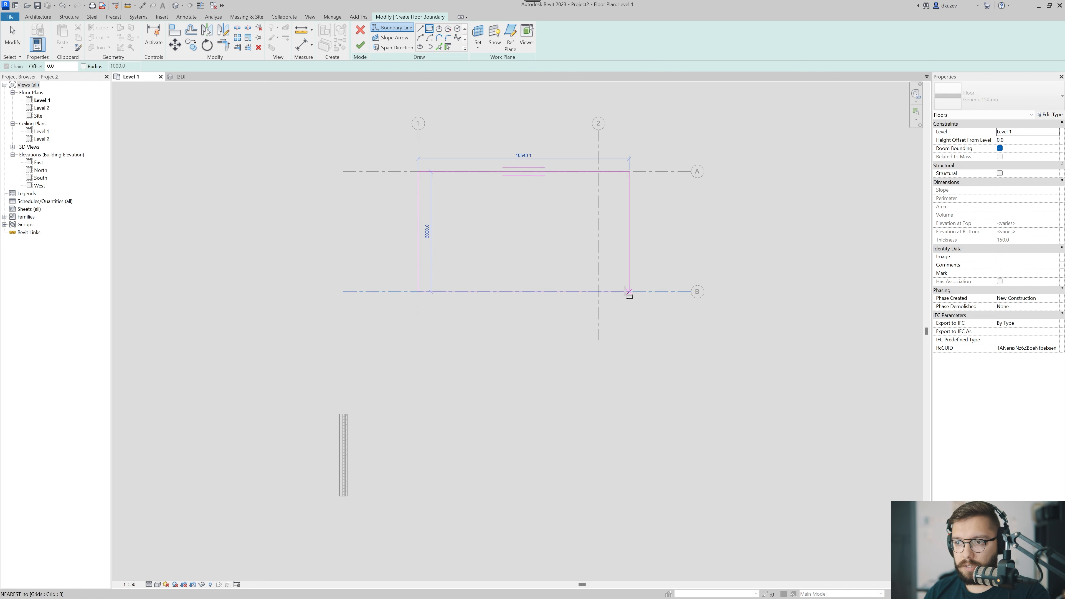
click(600, 293)
click(360, 45)
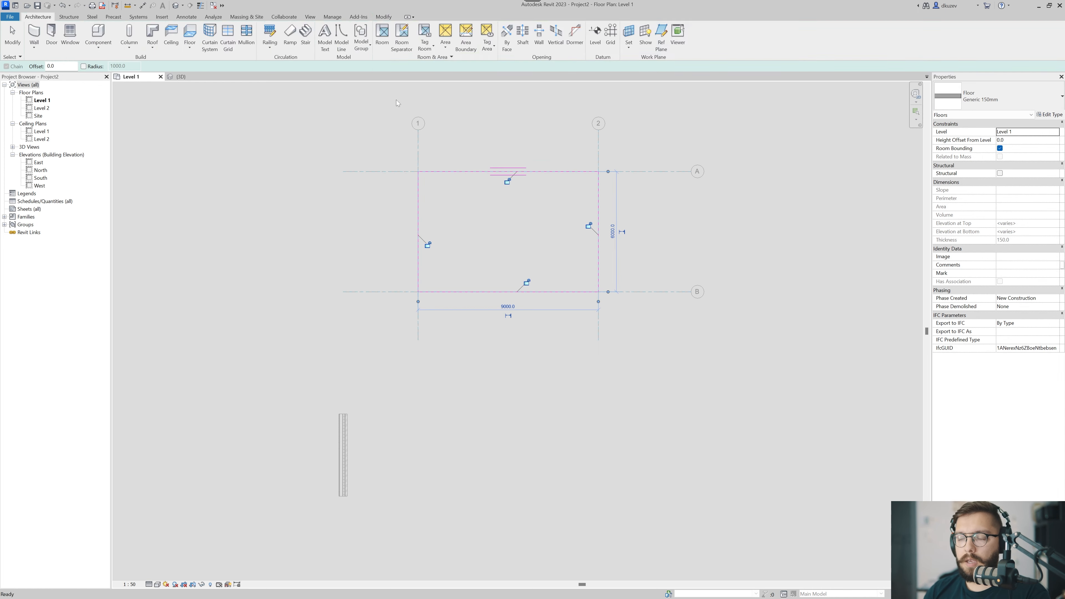
key(Escape)
Step: Tile the Level 1 and 3D views, and turn off the Section Box in the 3D view to expose the floor
key(w)
key(t)
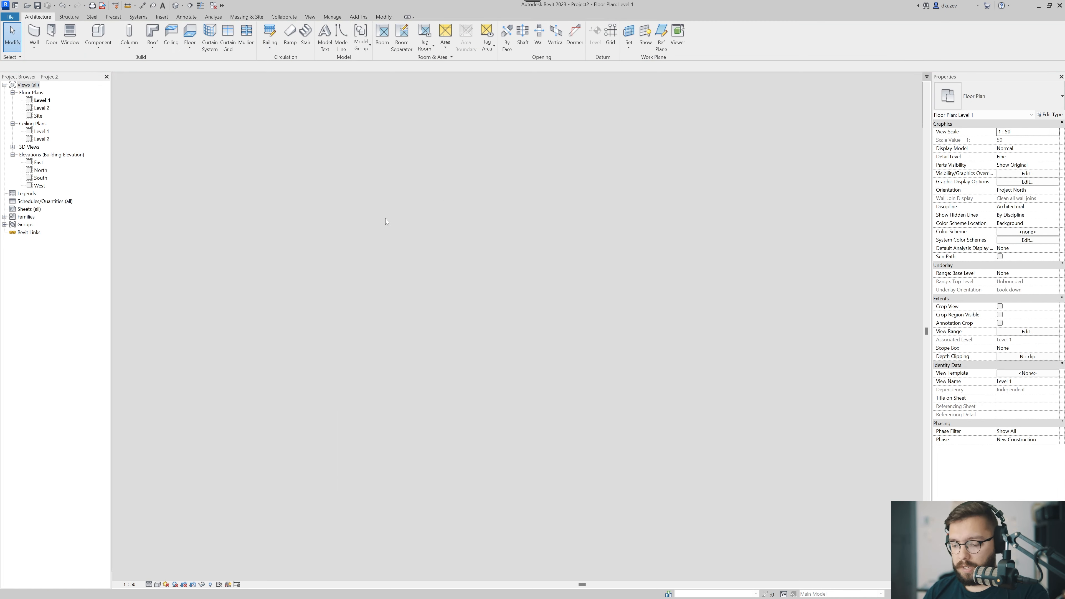
scroll(620, 359, down, 4)
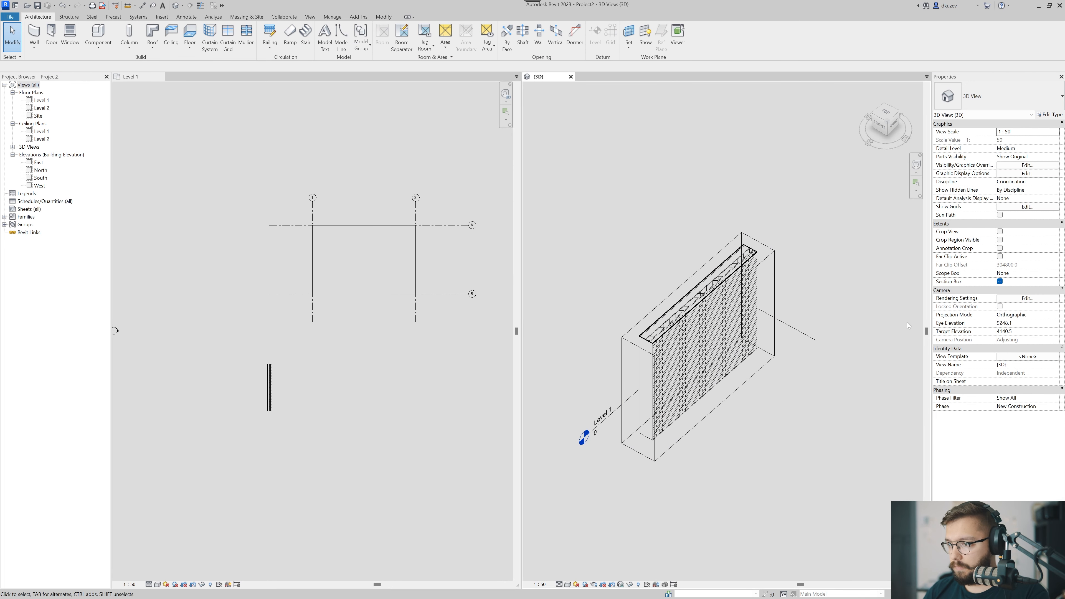
click(1000, 282)
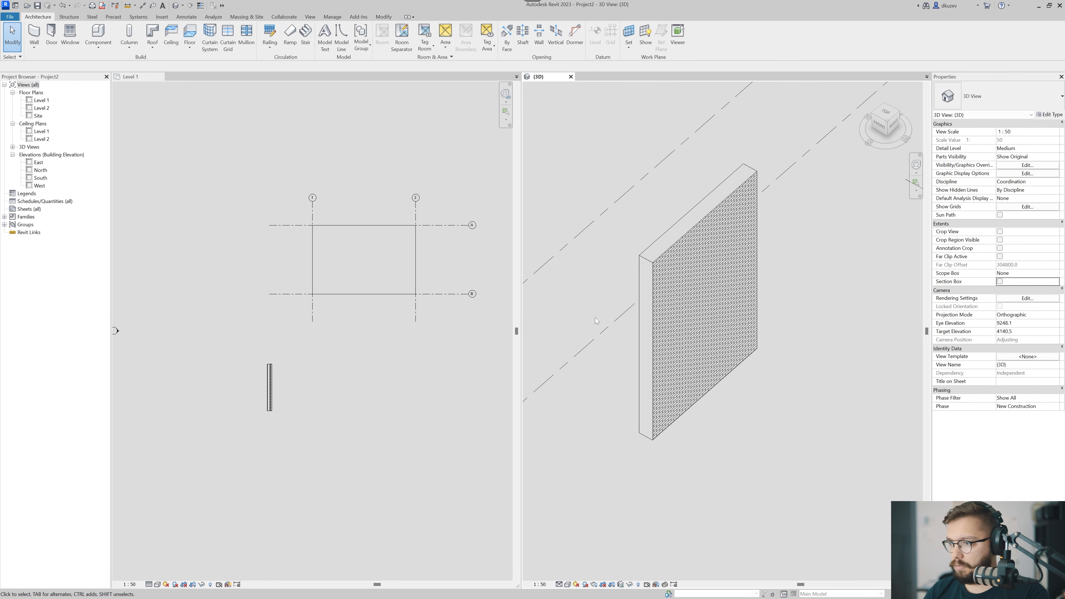
middle_drag(595, 319, 644, 321)
scroll(684, 351, down, 2)
scroll(727, 355, up, 5)
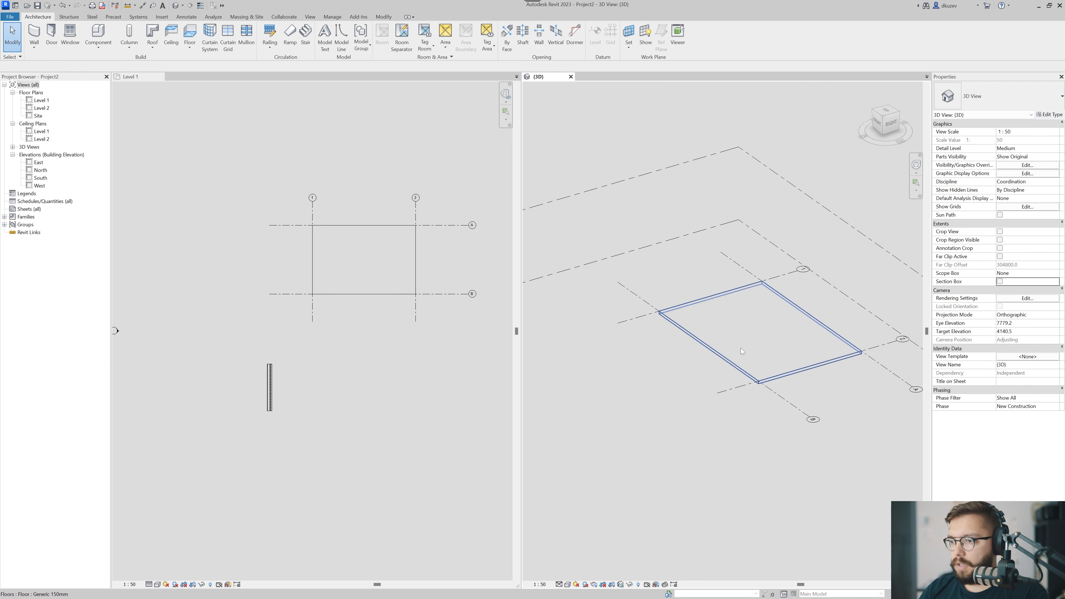
click(728, 355)
click(539, 211)
Step: Turn on Thin Lines and show the end of the brick wall up close in the Level 1 plan
click(288, 215)
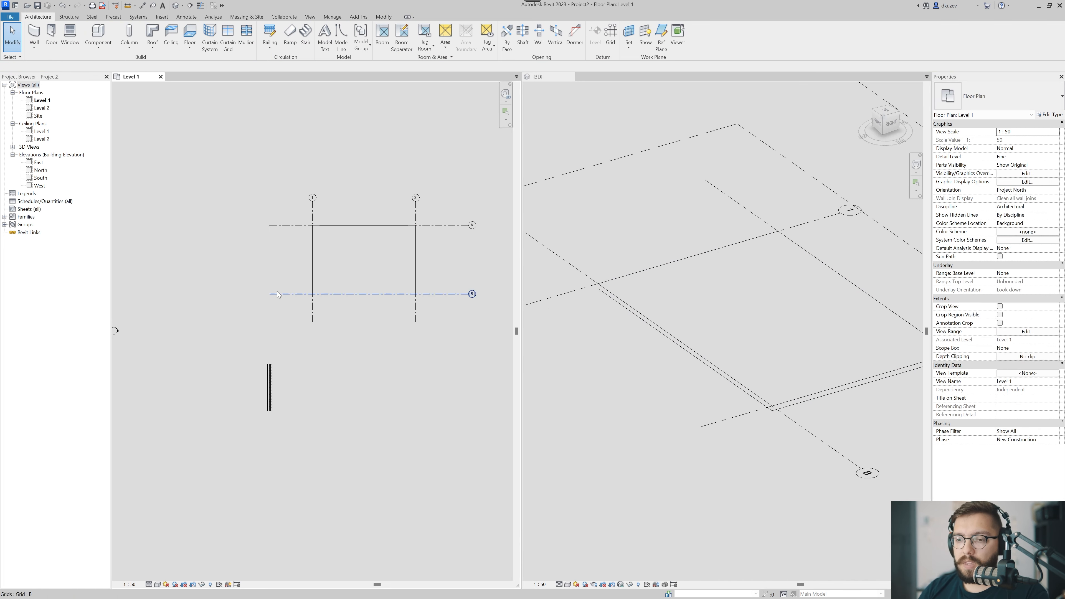
scroll(293, 374, up, 5)
middle_drag(265, 385, 252, 352)
scroll(252, 352, up, 2)
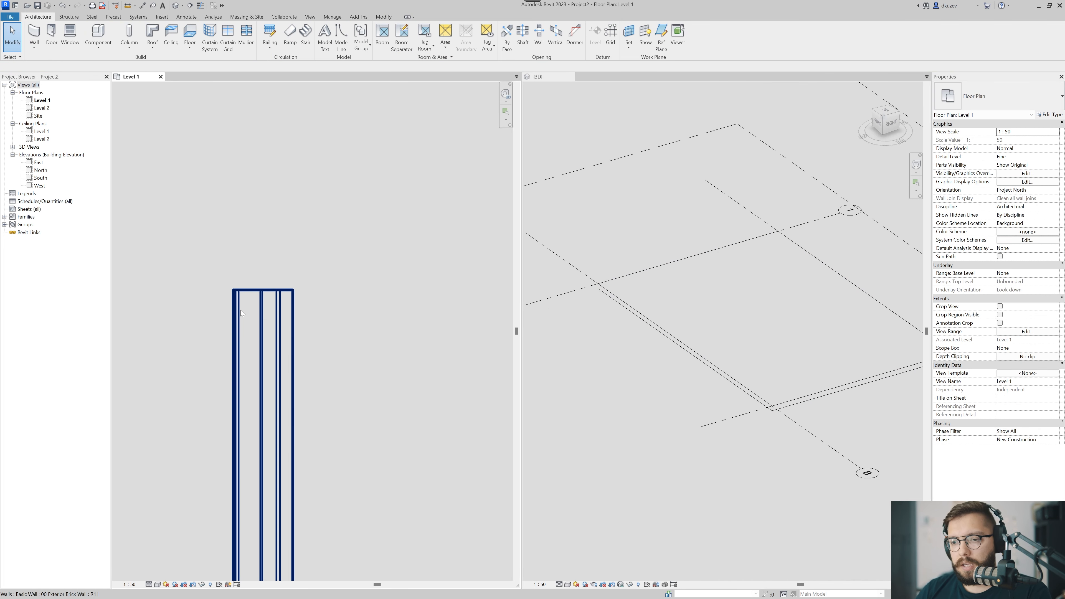
scroll(259, 310, up, 2)
key(t)
key(l)
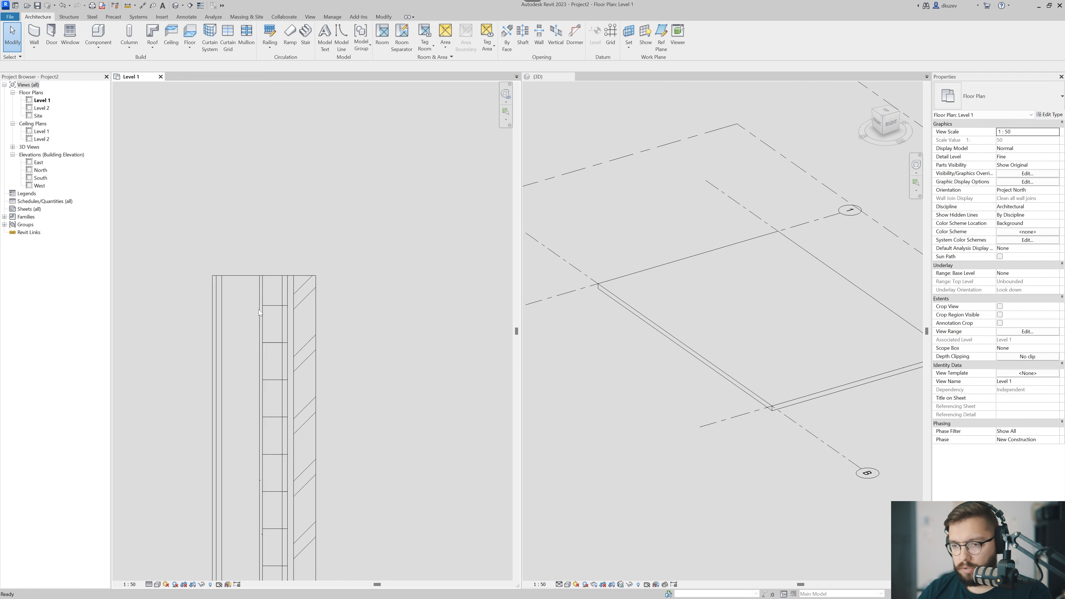
scroll(252, 348, up, 2)
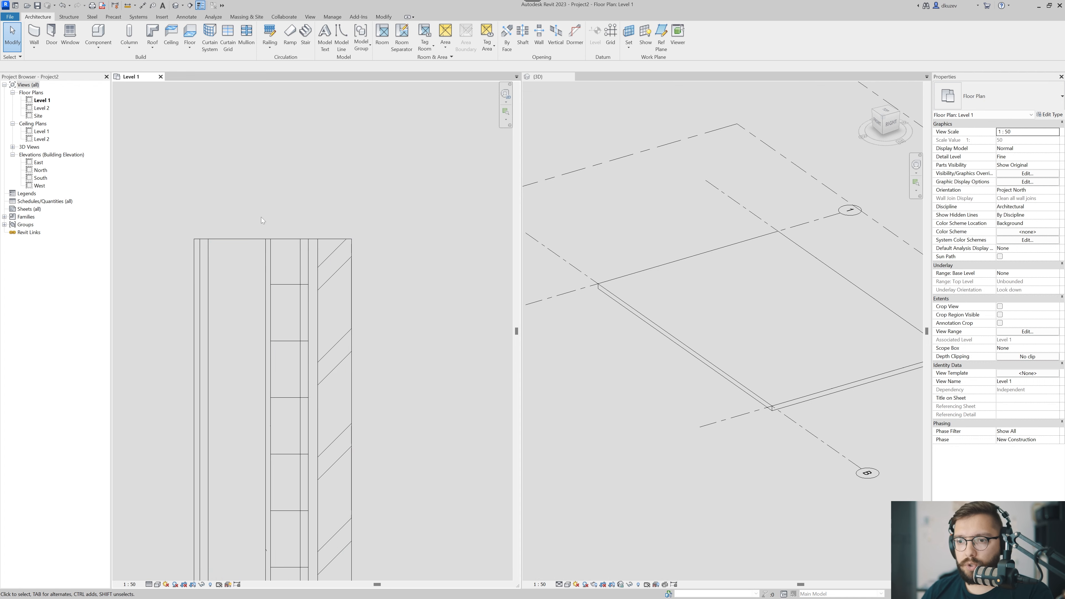
Step: Select the exterior brick wall in the Level 1 plan and examine where its end grip sits across the wall layers
scroll(260, 246, up, 1)
scroll(287, 333, up, 3)
middle_drag(277, 290, 333, 308)
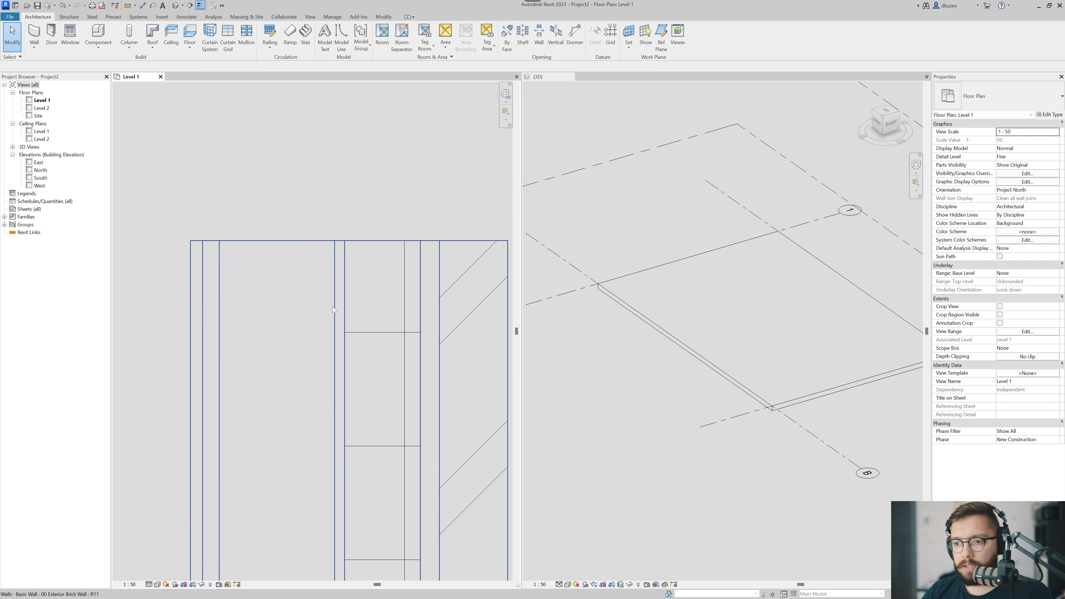
scroll(332, 305, down, 5)
middle_drag(464, 324, 468, 312)
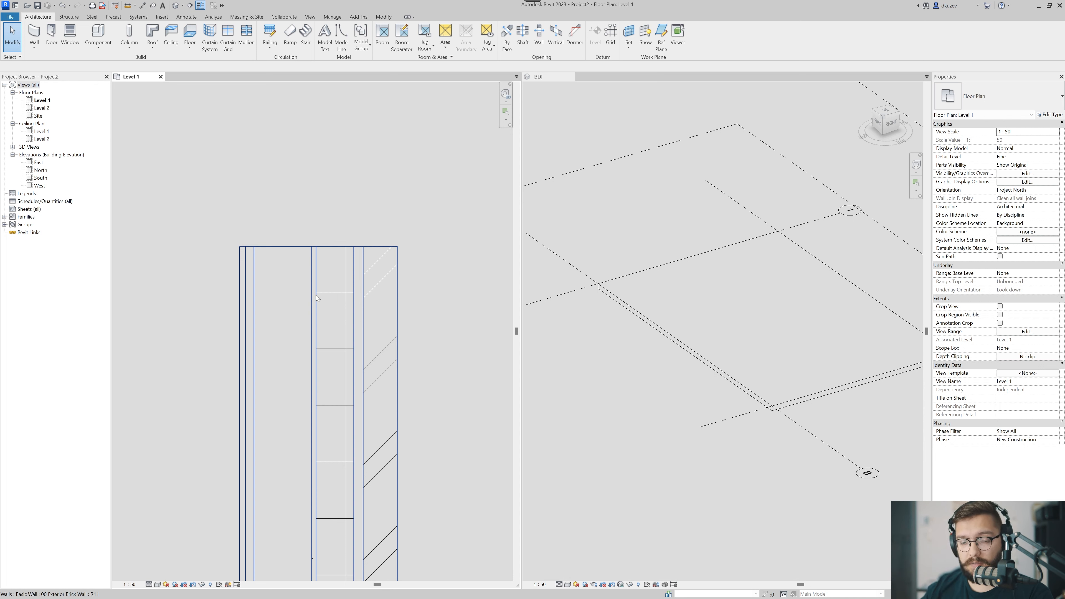
scroll(317, 295, down, 3)
click(325, 309)
scroll(325, 310, up, 4)
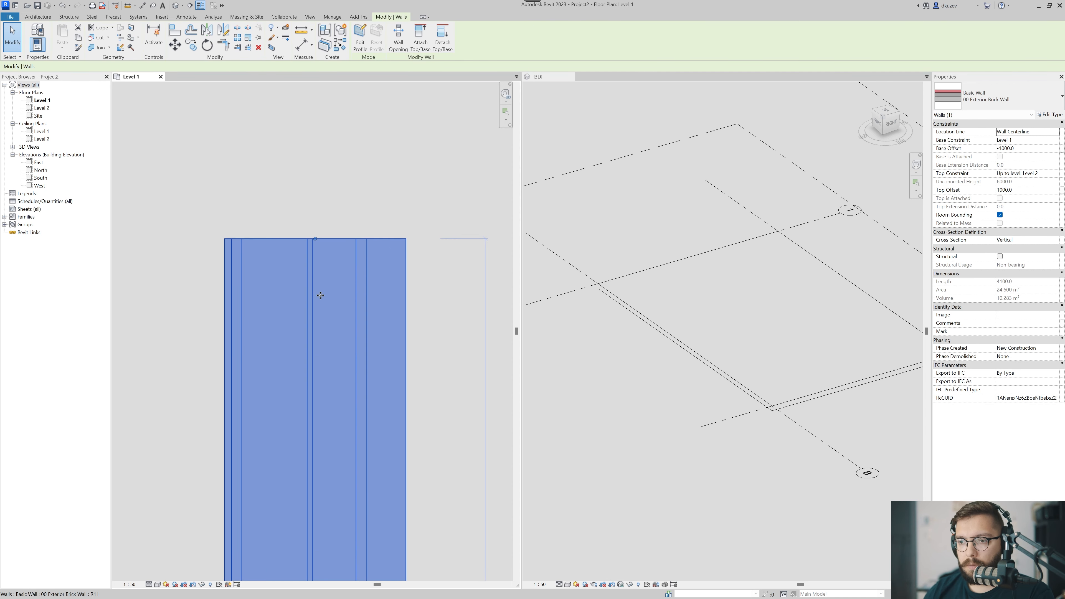
click(368, 183)
click(324, 264)
scroll(324, 264, up, 5)
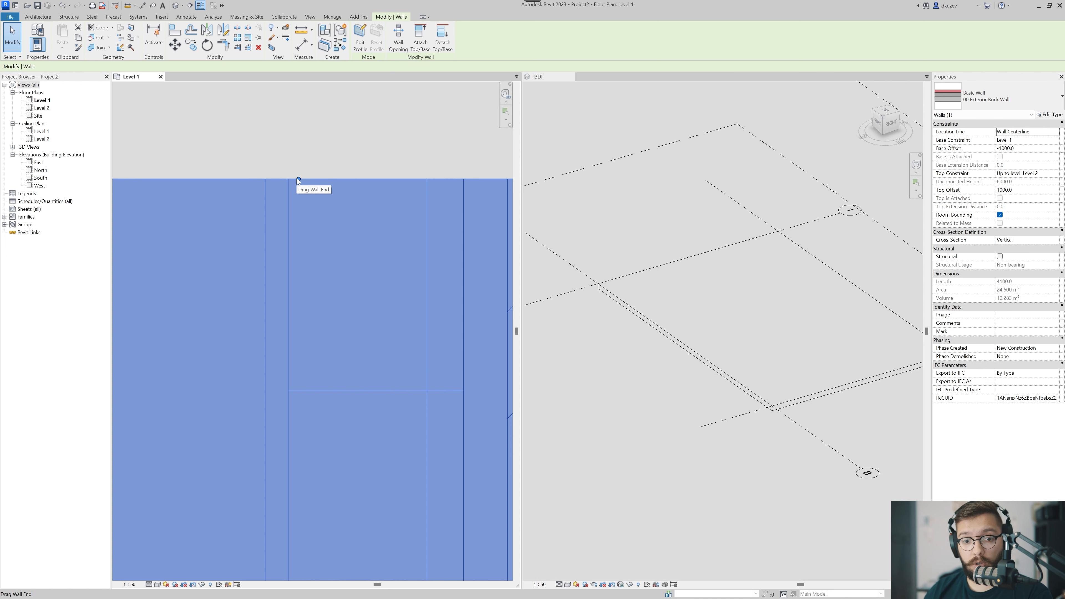
scroll(314, 296, down, 8)
scroll(314, 297, up, 1)
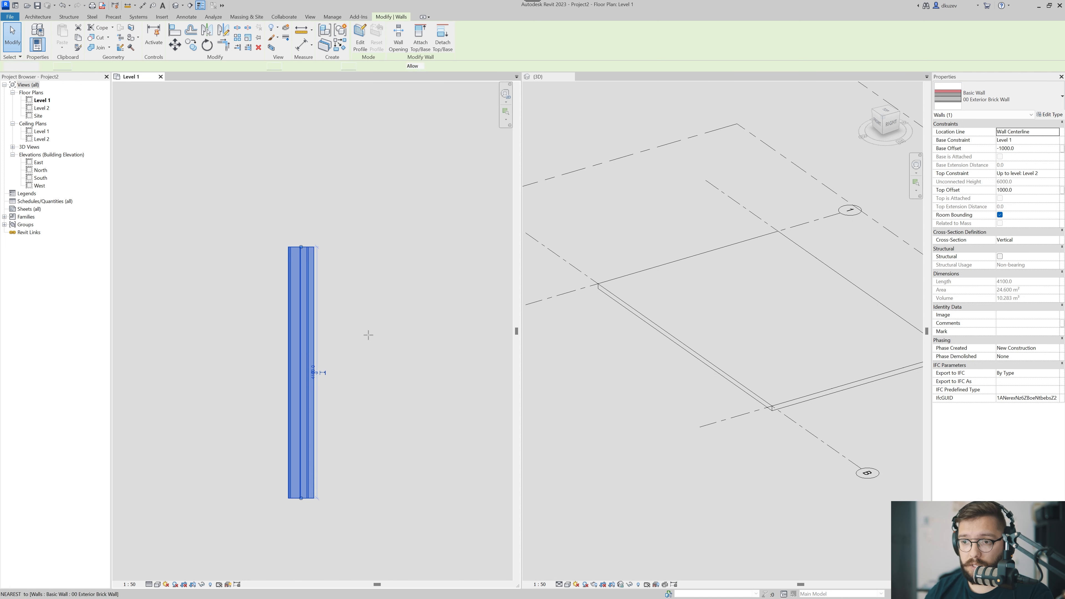
Step: Draw a similar vertical exterior brick wall about 2870 mm long beside the existing one, using the Wall Centerline location line
middle_drag(369, 335, 321, 309)
key(c)
key(s)
click(358, 441)
scroll(341, 269, up, 6)
scroll(364, 260, up, 3)
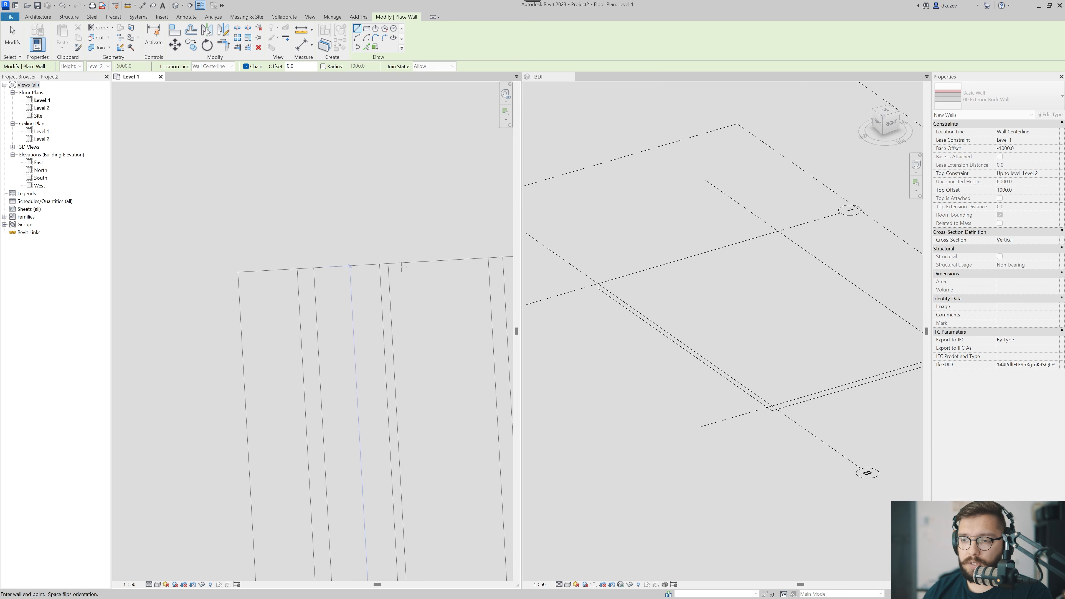
scroll(359, 266, up, 2)
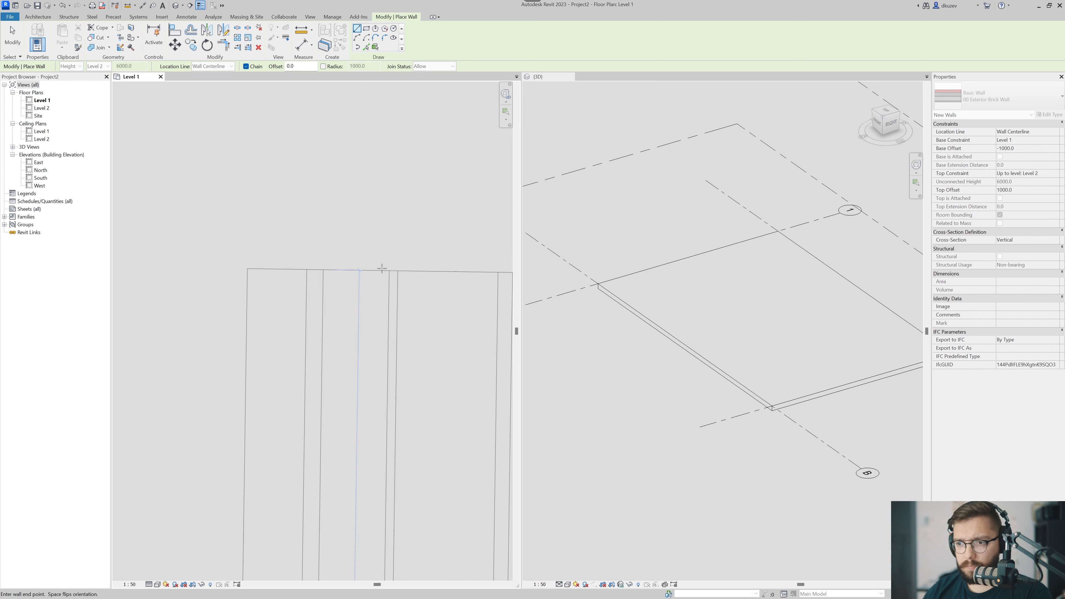
click(358, 263)
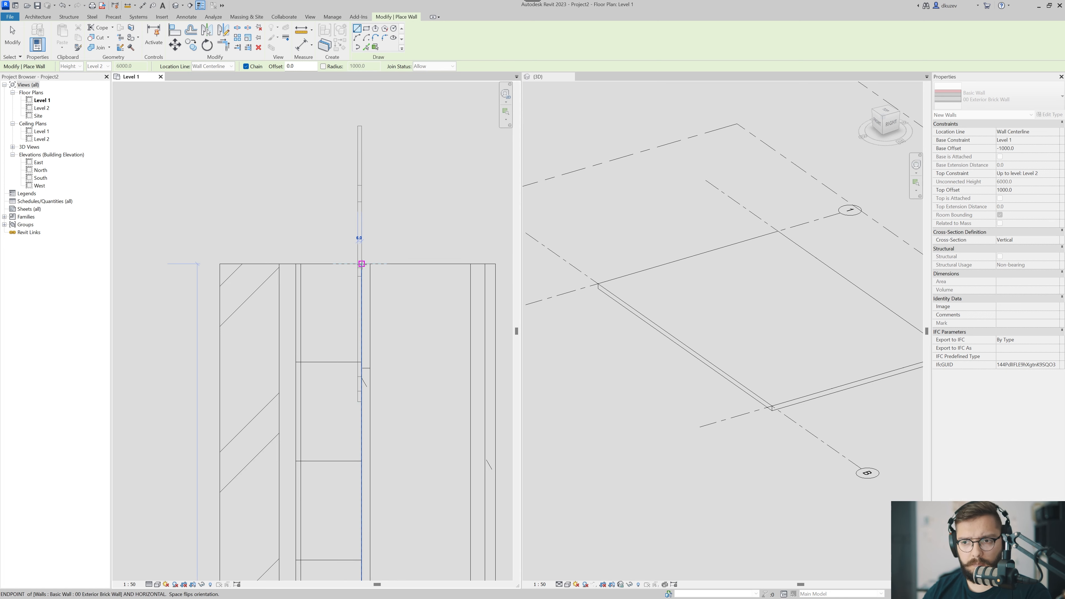
key(Escape)
key(Escape)
click(338, 299)
scroll(342, 303, down, 2)
scroll(342, 303, down, 2)
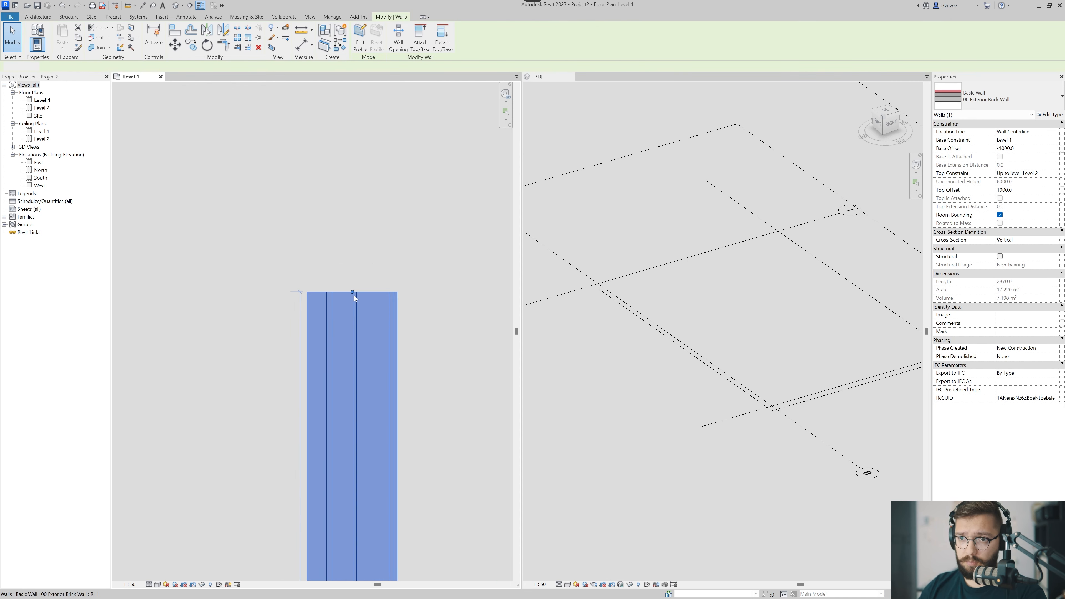
Step: Draw a rectangle of 00 Exterior Brick Wall walls from grid intersection 1-A to 2-B with the location line at Wall Centerline
key(w)
key(a)
scroll(347, 282, down, 2)
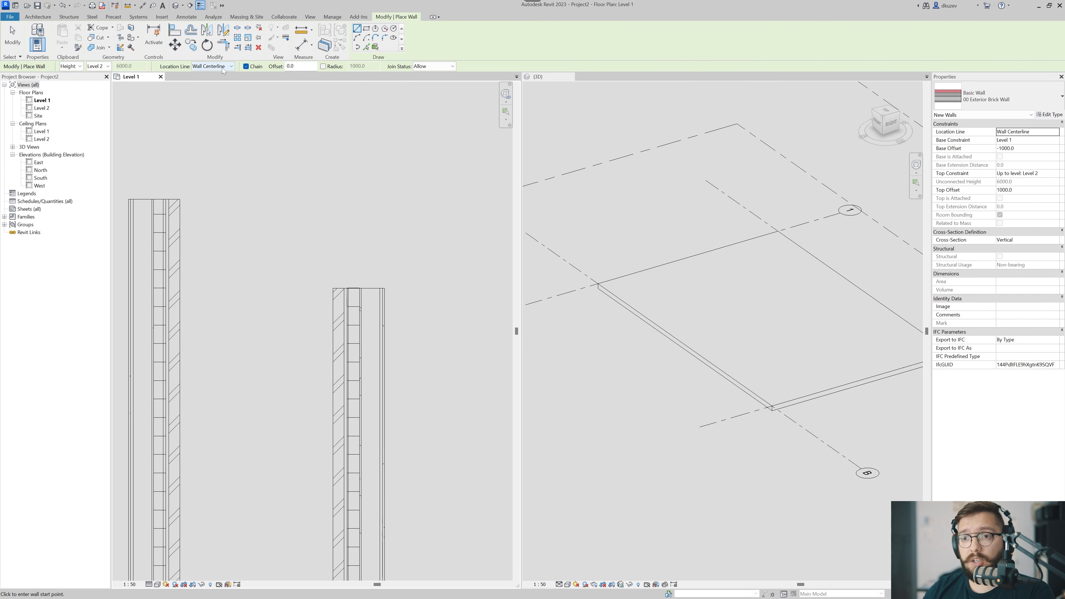
scroll(327, 319, down, 8)
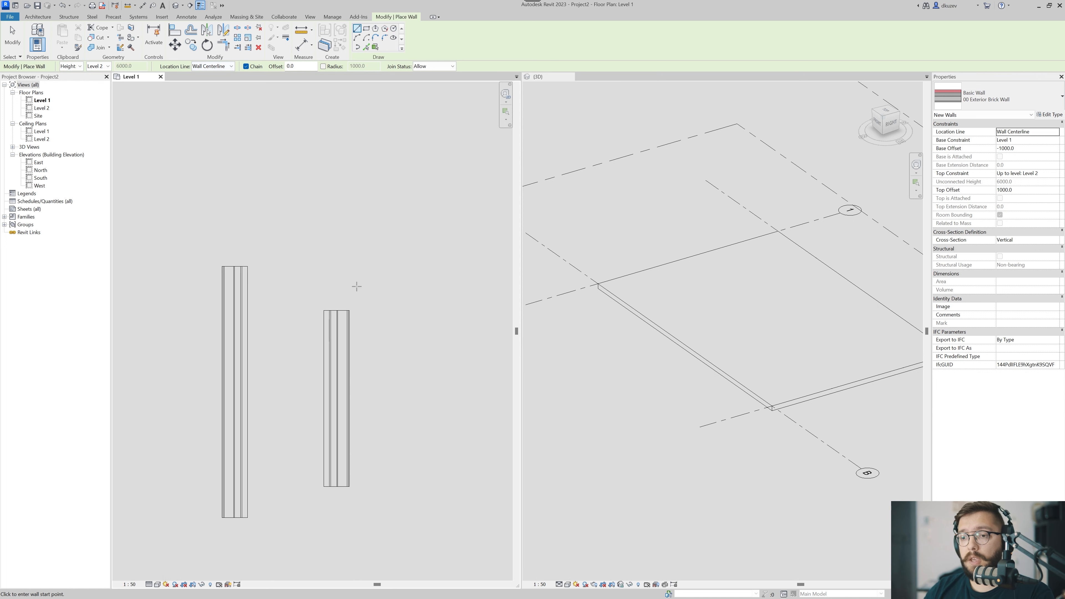
click(366, 29)
click(219, 241)
scroll(344, 323, up, 5)
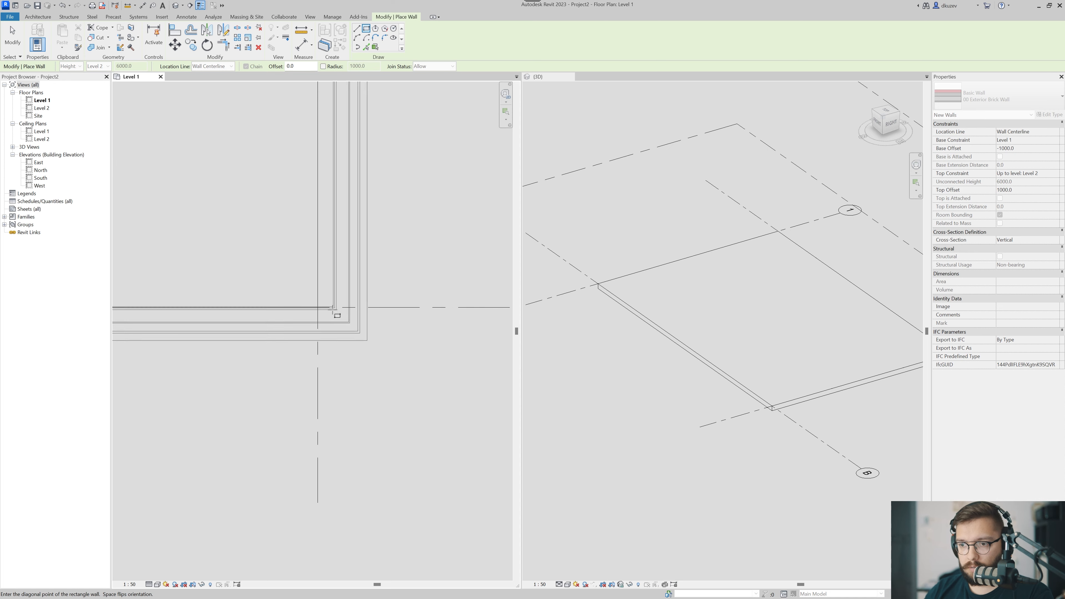
click(317, 307)
key(Escape)
key(Escape)
Step: Cut the 3D view with a section box around selected parts of the building to expose the wall layers and floor edge
middle_drag(269, 321, 274, 373)
scroll(733, 308, down, 4)
click(733, 307)
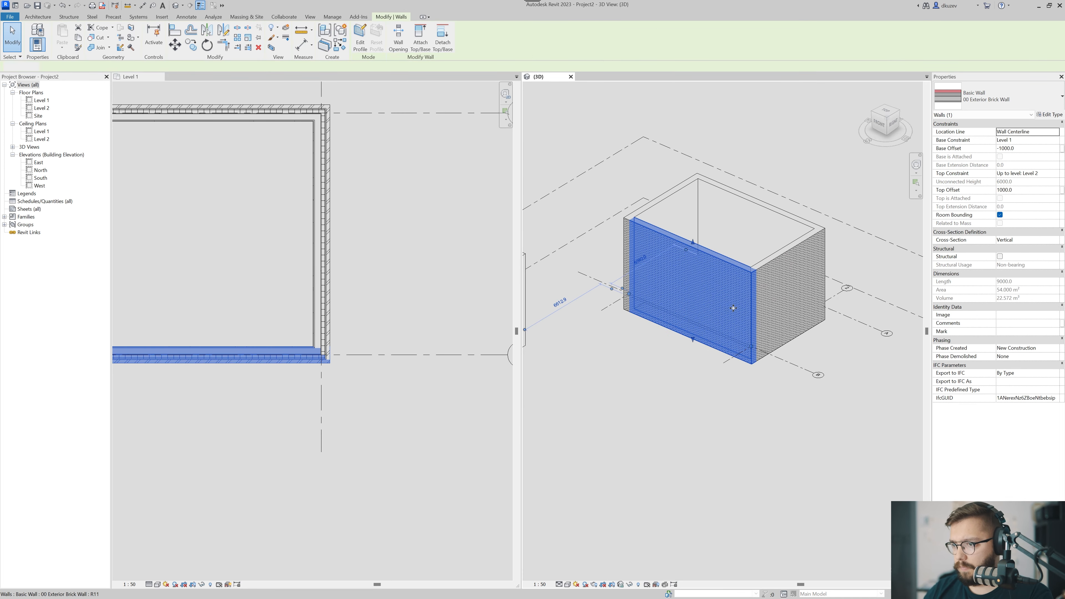
ctrl+click(732, 221)
key(b)
key(x)
scroll(722, 470, up, 5)
scroll(722, 470, down, 6)
shift+middle_drag(722, 470, 562, 440)
scroll(570, 445, down, 3)
scroll(591, 457, up, 6)
click(716, 374)
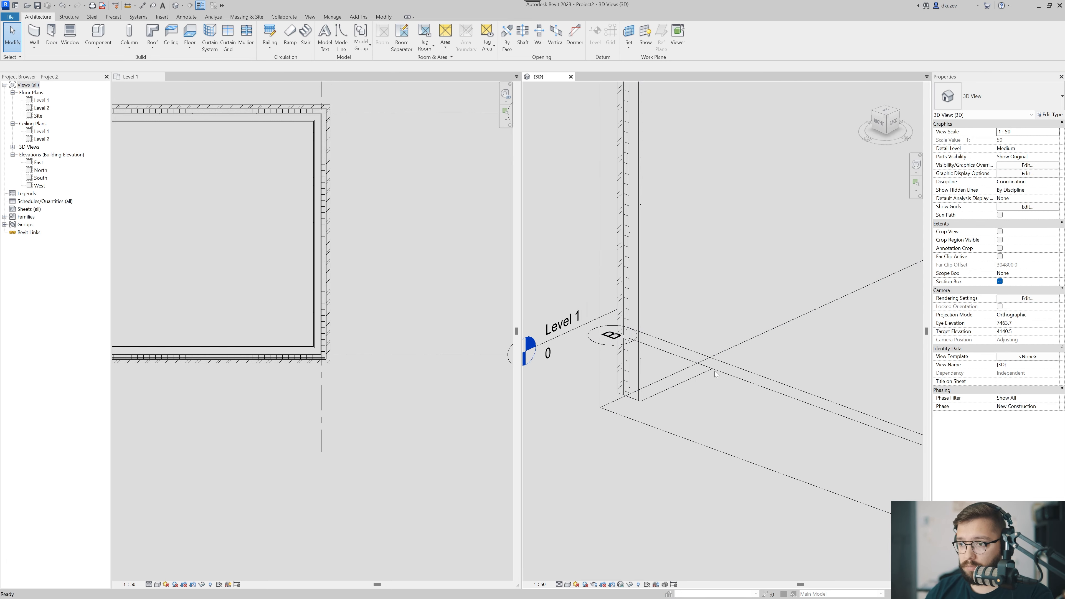
Step: Hide the Grids annotation category in the 3D view and examine where the floor edge falls within the wall layers
key(v)
key(v)
click(311, 190)
scroll(290, 310, down, 14)
click(267, 340)
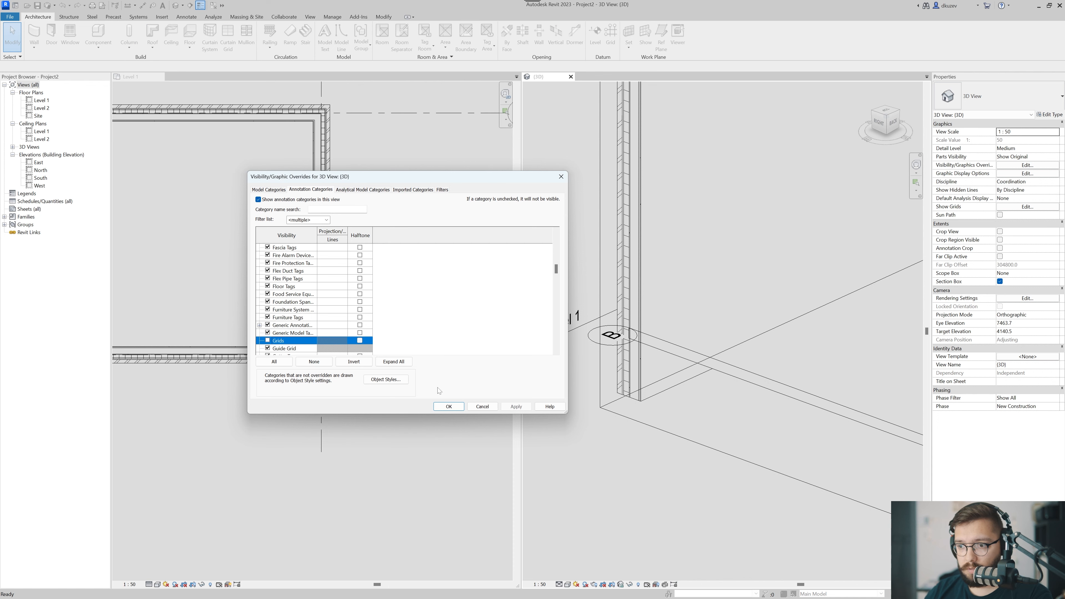
click(448, 406)
scroll(713, 378, down, 3)
scroll(620, 357, up, 8)
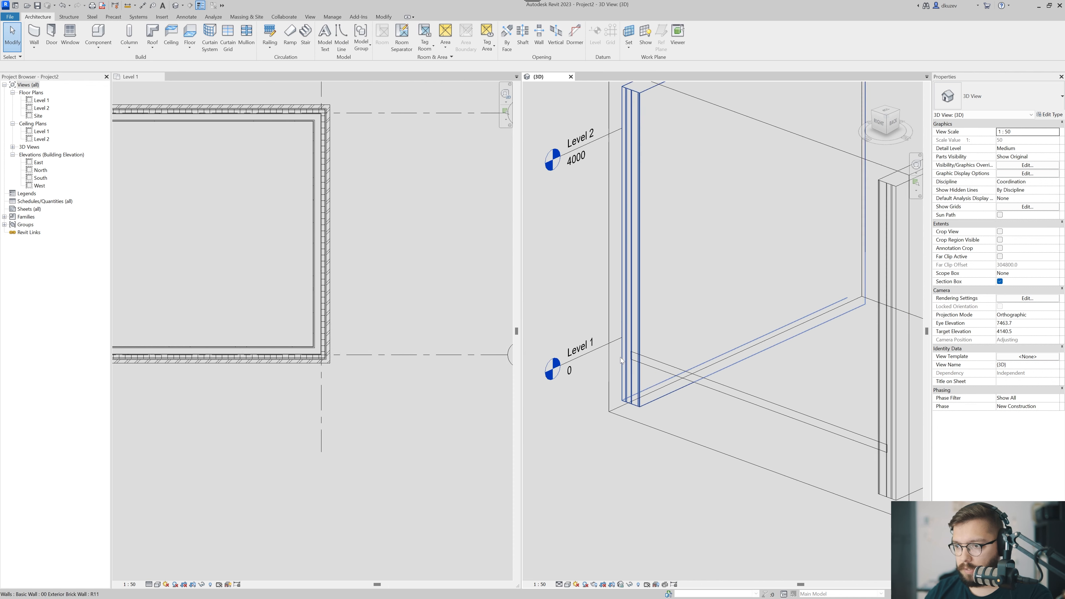
scroll(636, 309, up, 3)
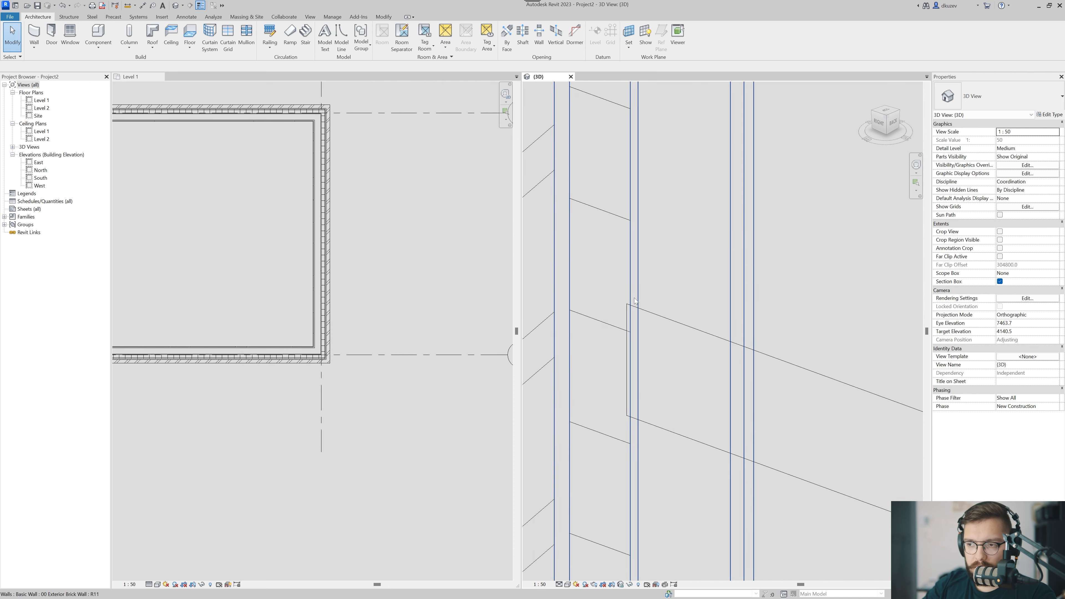
scroll(637, 309, up, 2)
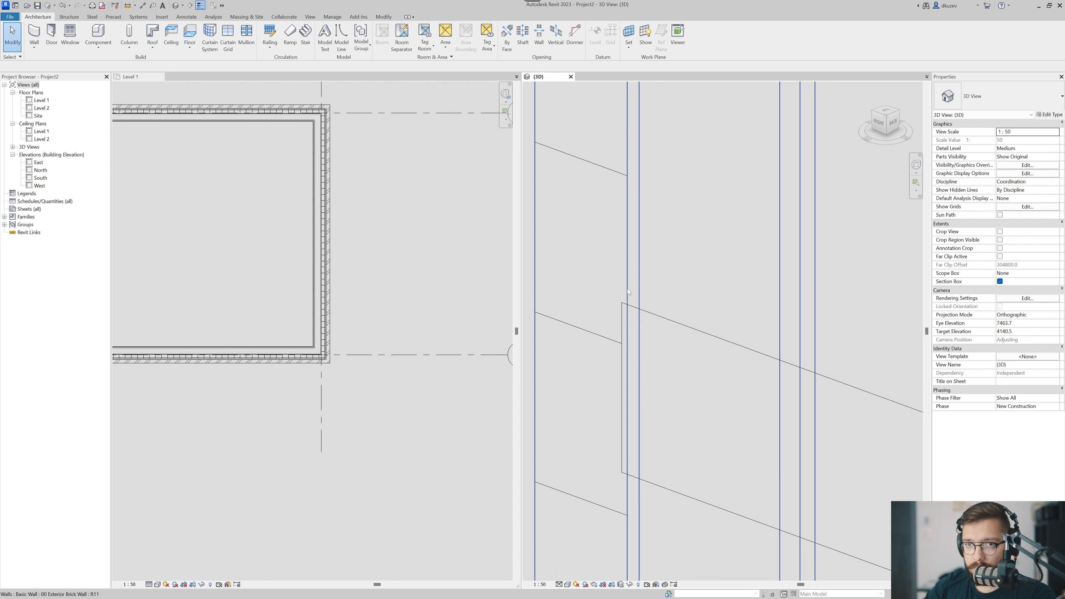
scroll(545, 380, down, 2)
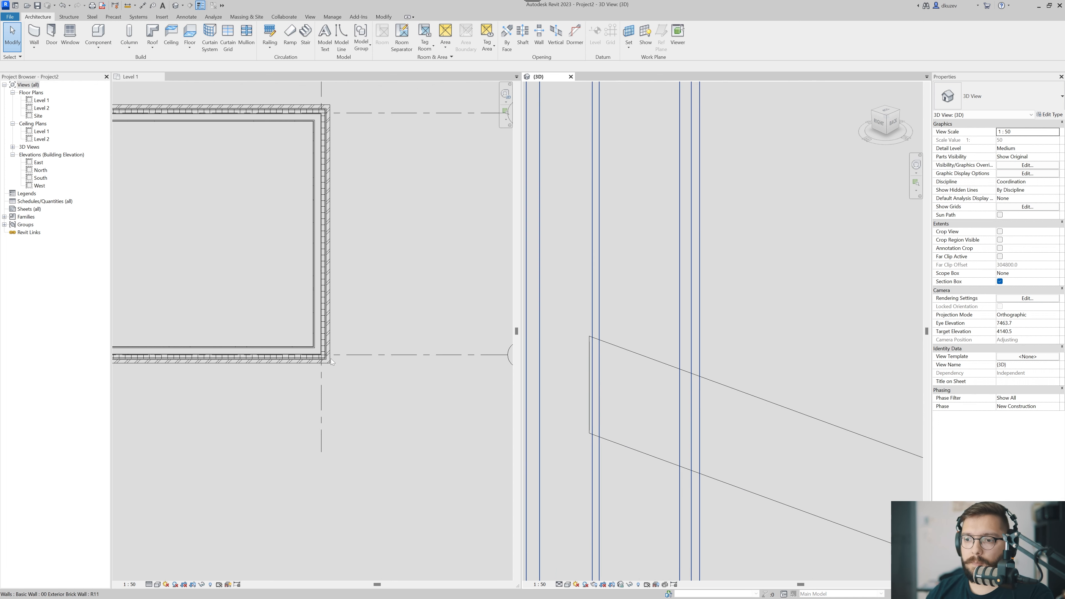
Step: Delete the whole chain of rectangular brick walls around the floor in the Level 1 plan
scroll(305, 381, down, 5)
click(286, 401)
mouse_move(297, 431)
middle_down()
mouse_move(341, 436)
mouse_move(314, 425)
middle_up()
key(Tab)
click(332, 379)
key(Delete)
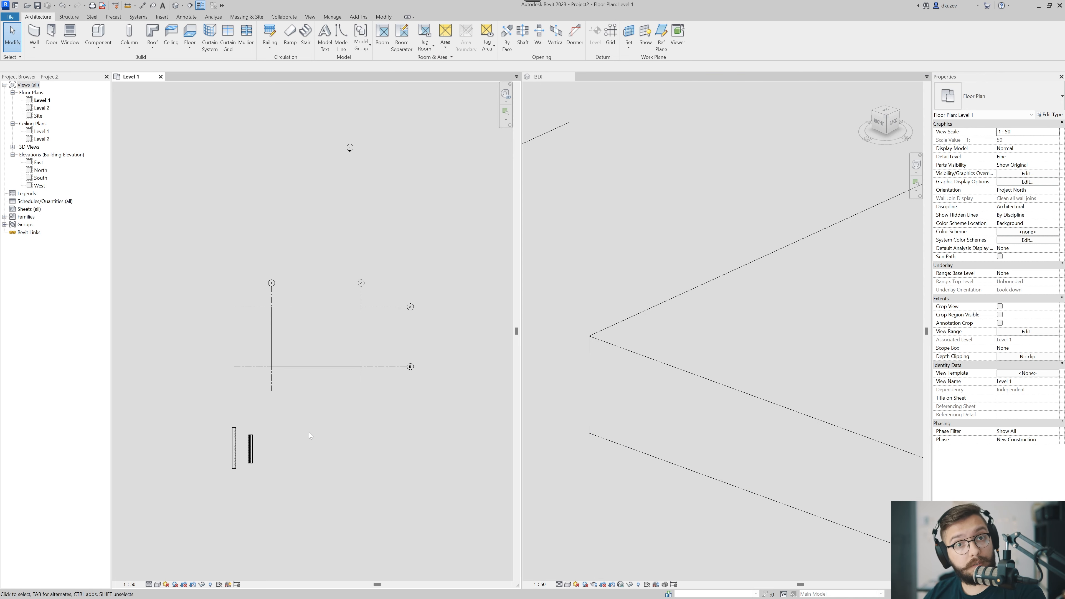
Step: Review the Location Line options offered for placing a wall, such as Core Face: Exterior, without drawing one
key(w)
key(a)
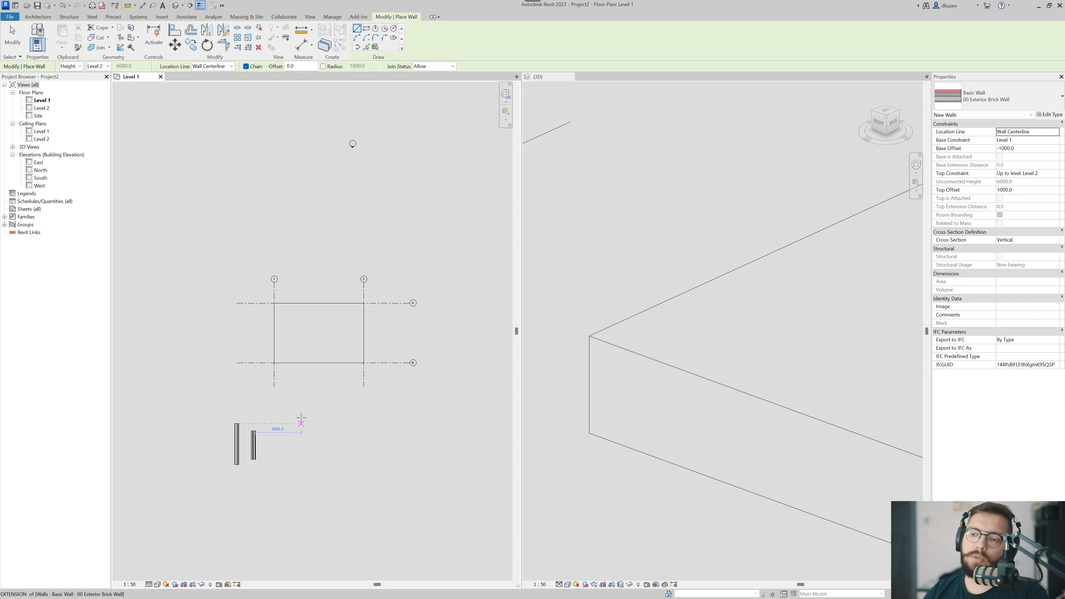
scroll(305, 428, up, 3)
click(200, 67)
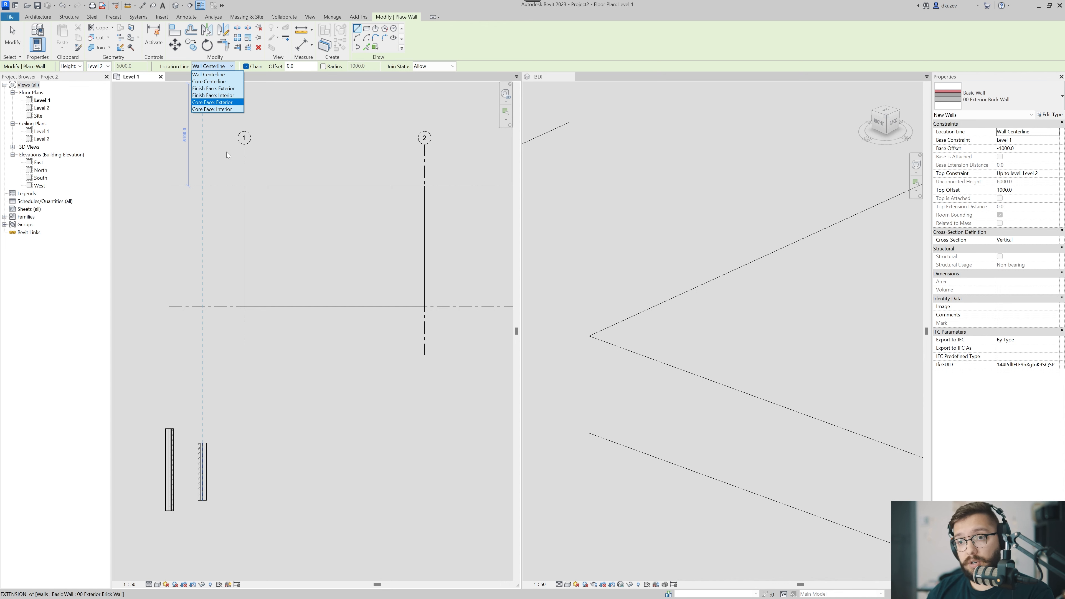
key(Escape)
key(Escape)
Step: Examine the layer structure and core boundaries of the 00 Exterior Brick Wall type without changing it
click(1052, 115)
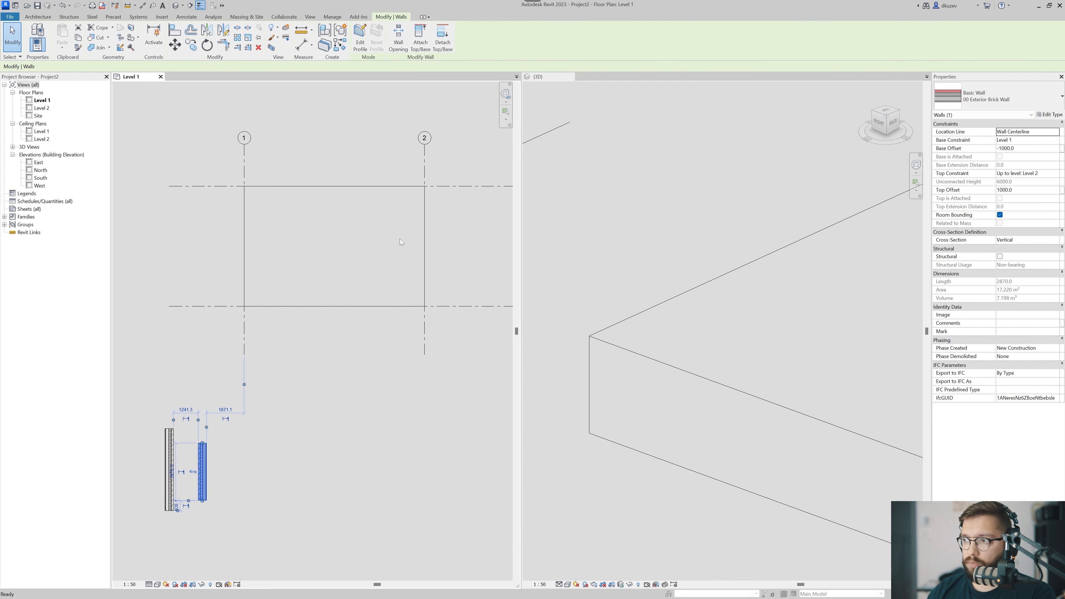
click(646, 195)
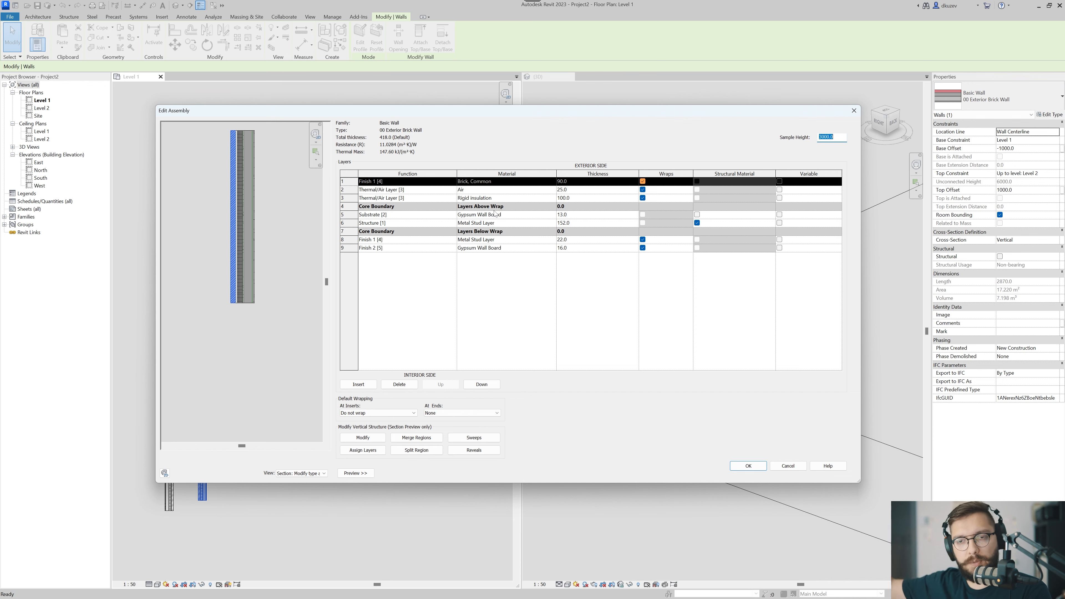
key(Escape)
key(Escape)
key(Escape)
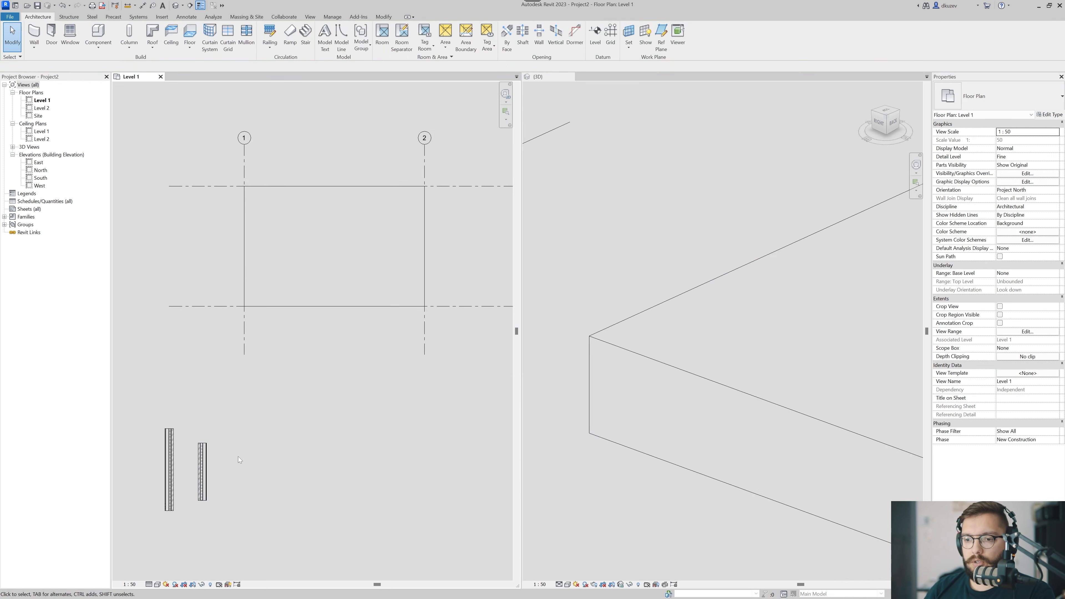
Step: Draw a rectangle of matching exterior brick walls from grid intersection 1-A to 2-B with the location line set to Core Face: Exterior
drag(235, 442, 197, 487)
middle_drag(283, 461, 287, 476)
key(c)
key(s)
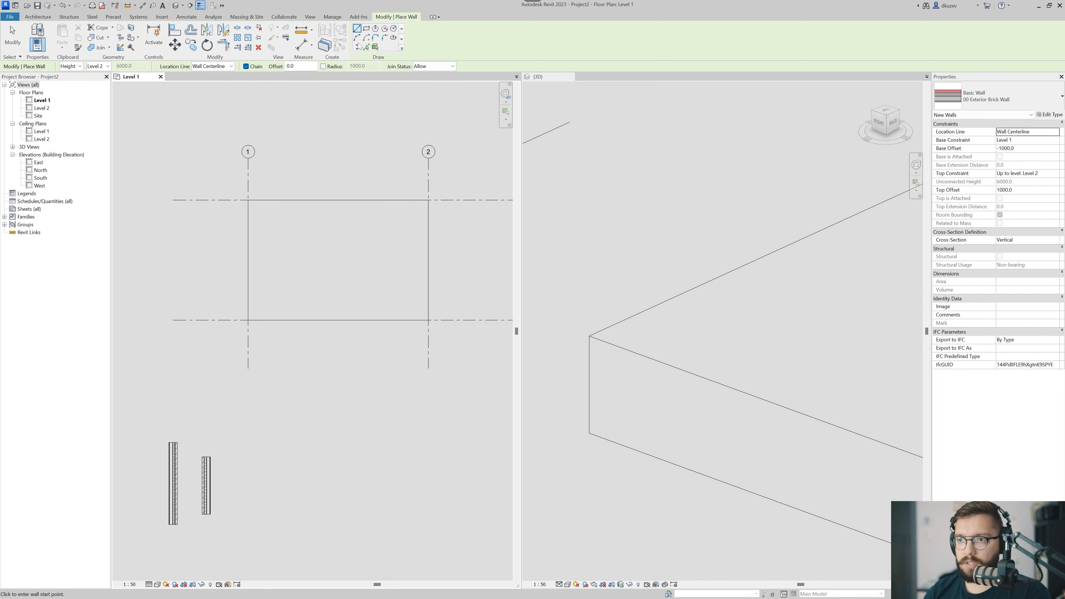
click(204, 69)
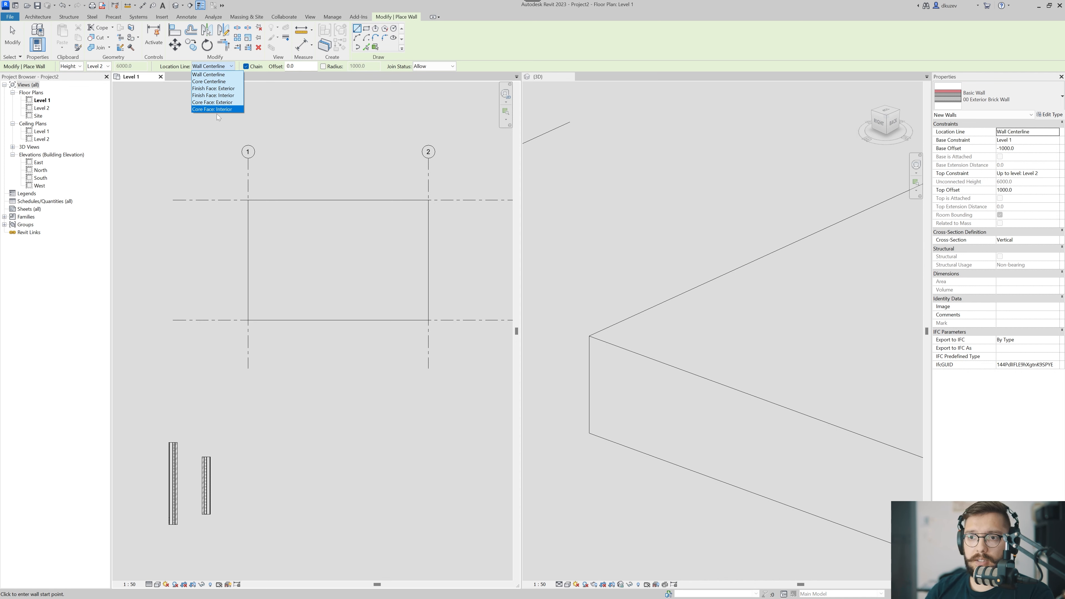
click(237, 103)
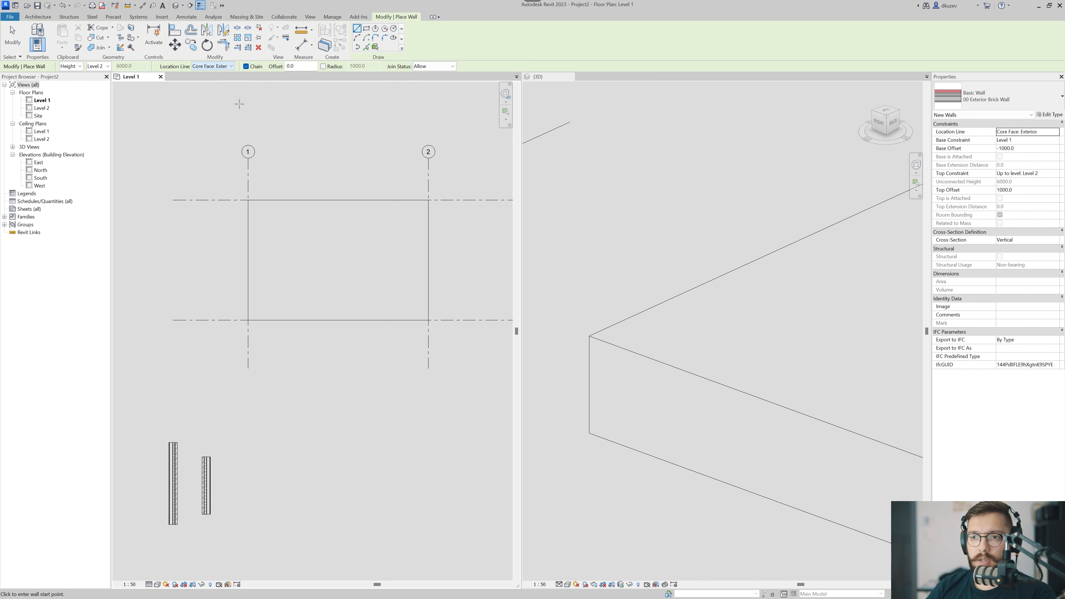
click(366, 28)
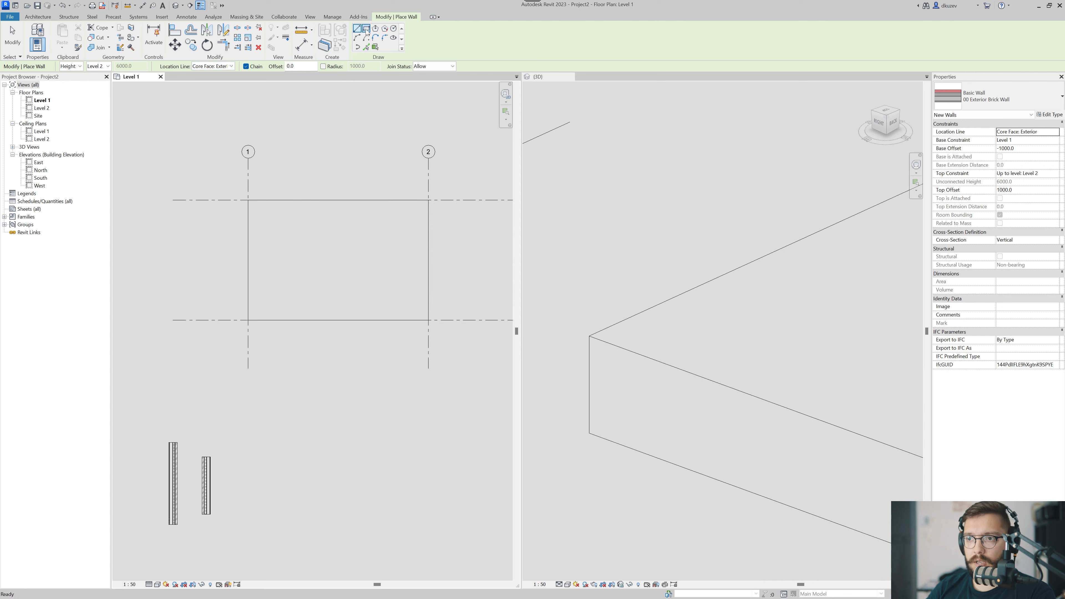
click(247, 200)
click(429, 321)
key(Escape)
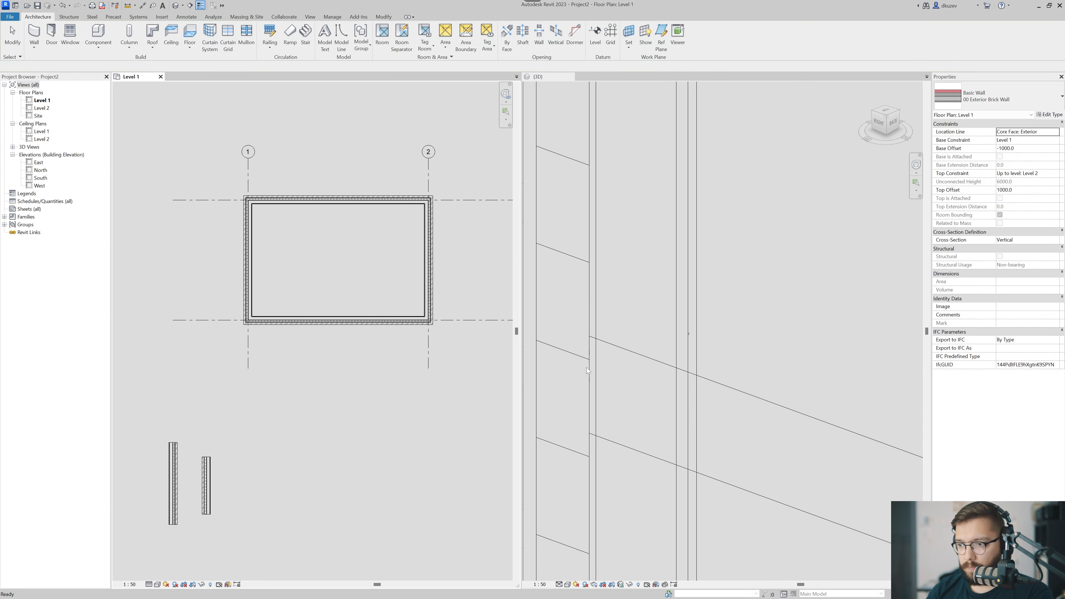
Step: Turn off Thin Lines and examine in the cut 3D view how the floor edge meets the core of the brick walls
scroll(606, 371, down, 5)
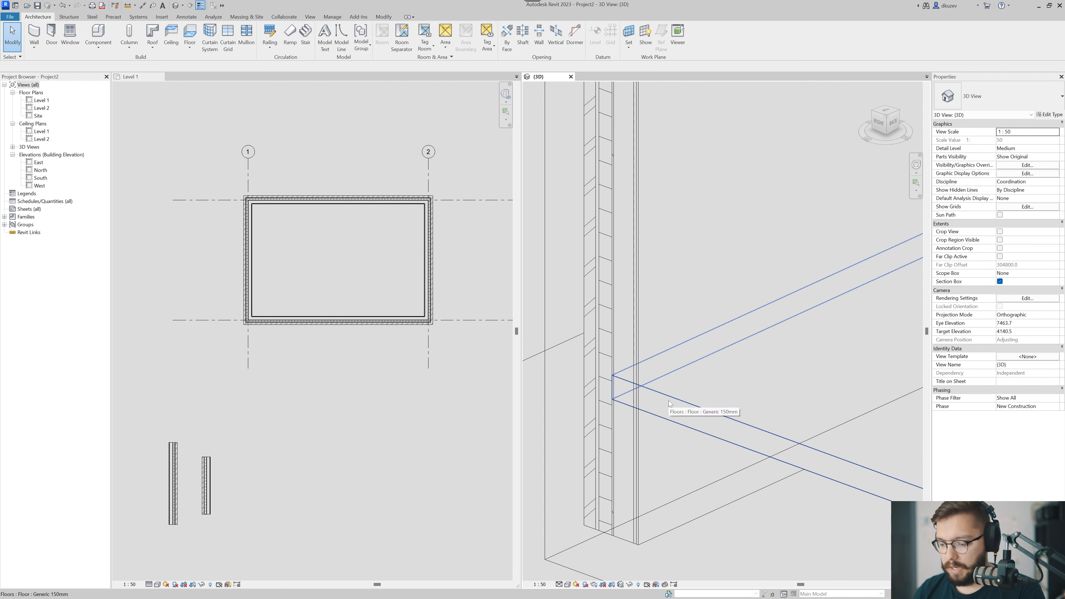
key(t)
key(l)
scroll(631, 397, up, 4)
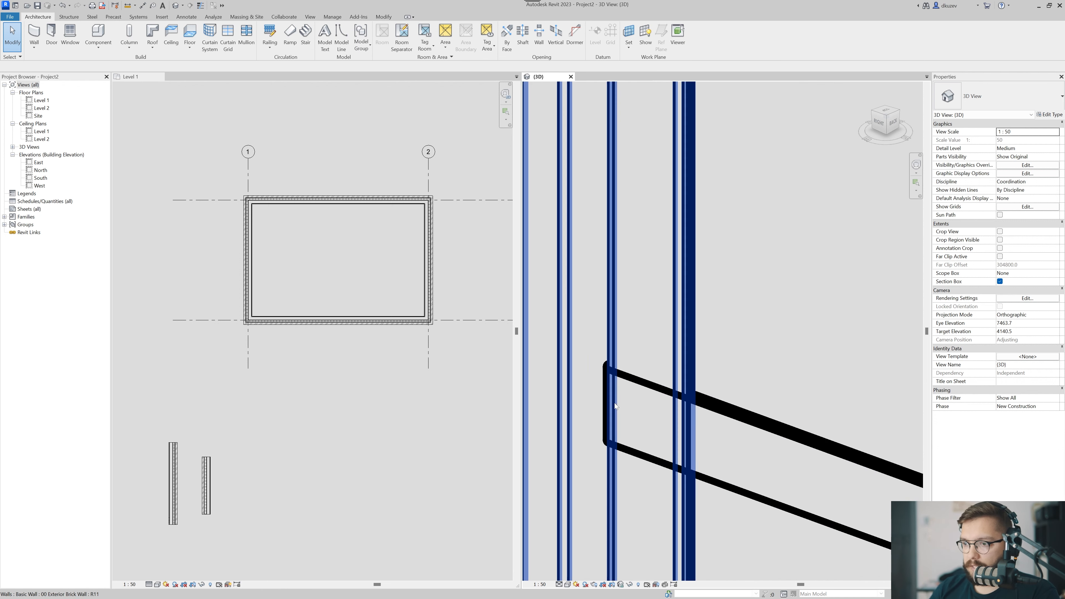
key(t)
key(l)
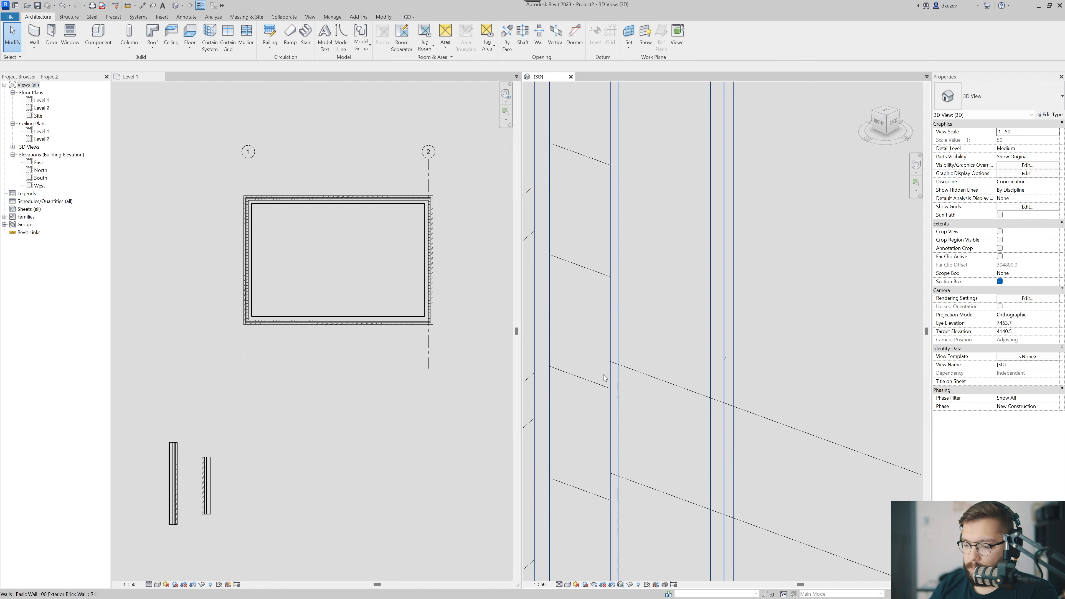
key(t)
key(l)
scroll(608, 377, down, 4)
middle_drag(637, 382, 626, 419)
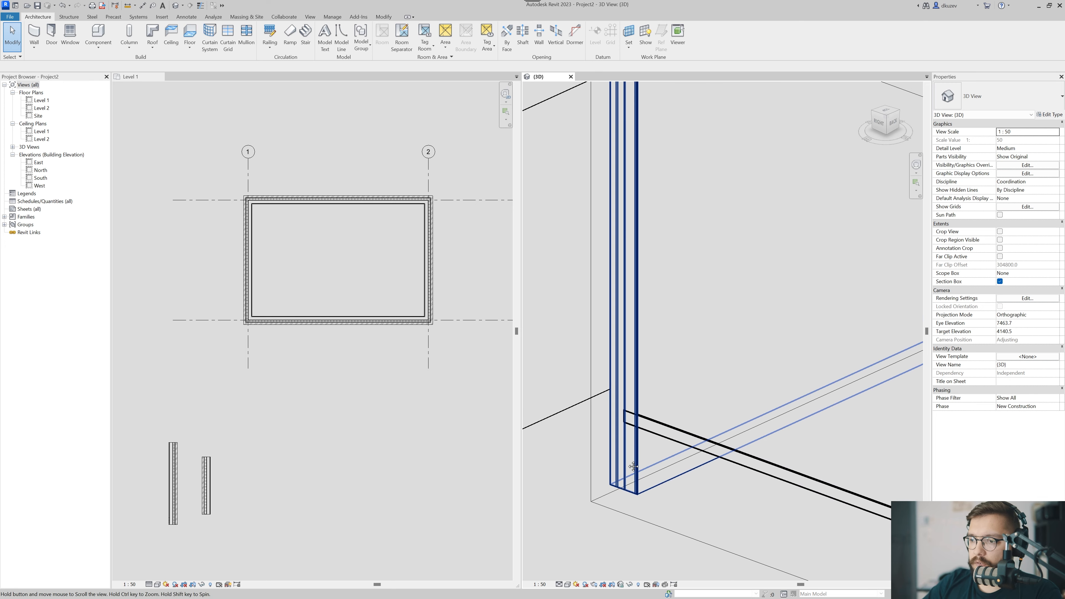
scroll(630, 315, down, 2)
mouse_move(706, 371)
middle_down()
mouse_move(631, 317)
mouse_move(668, 327)
middle_up()
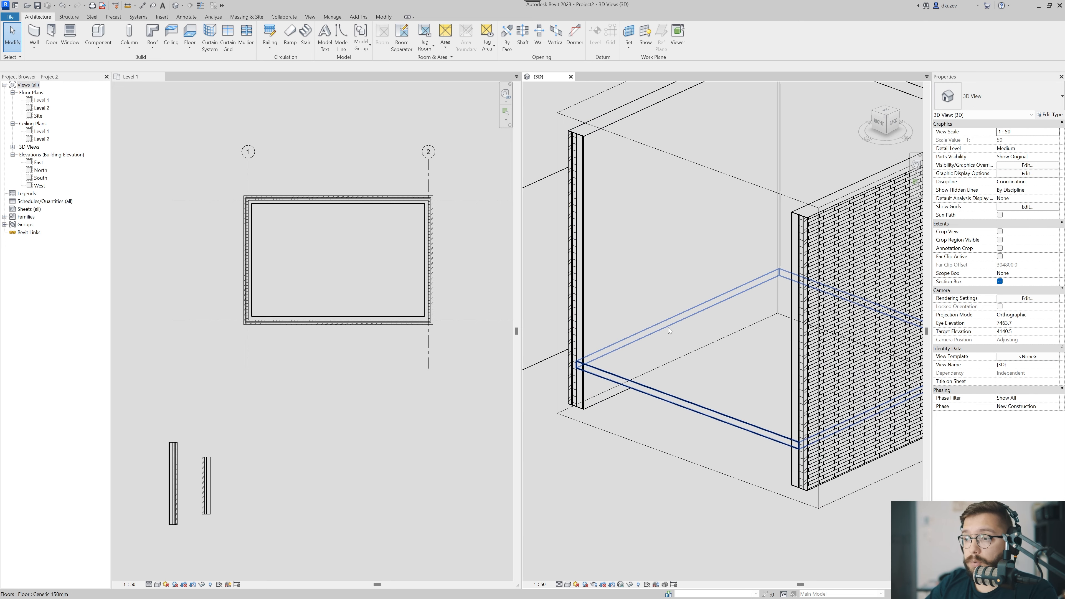
Step: Join the geometry of the Generic 150mm floor with the exterior brick wall and examine the joined floor edge in the cut 3D view
click(379, 18)
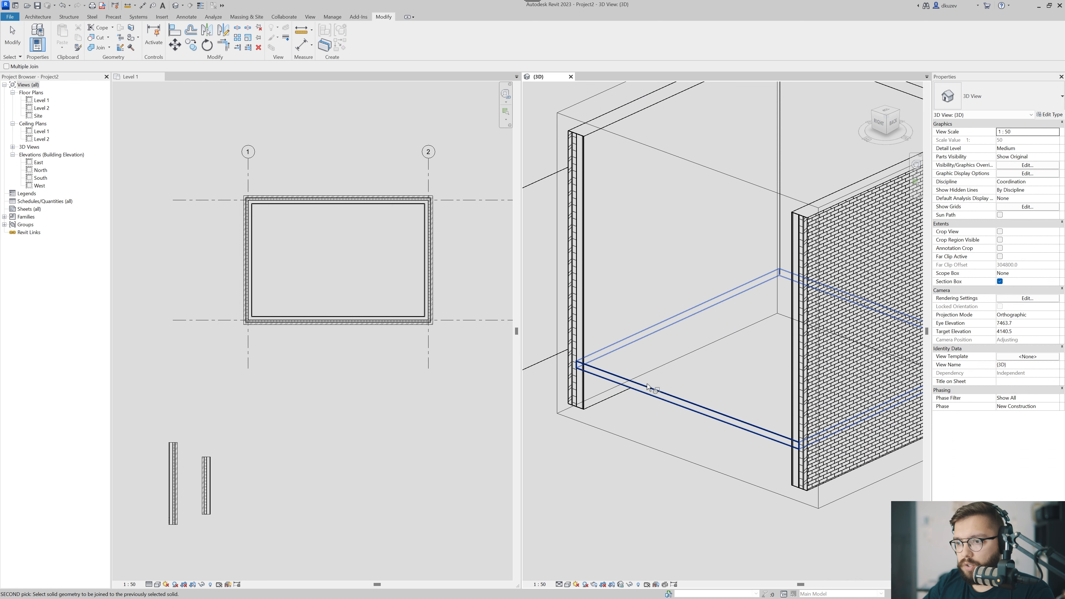
scroll(589, 383, up, 2)
scroll(562, 332, up, 4)
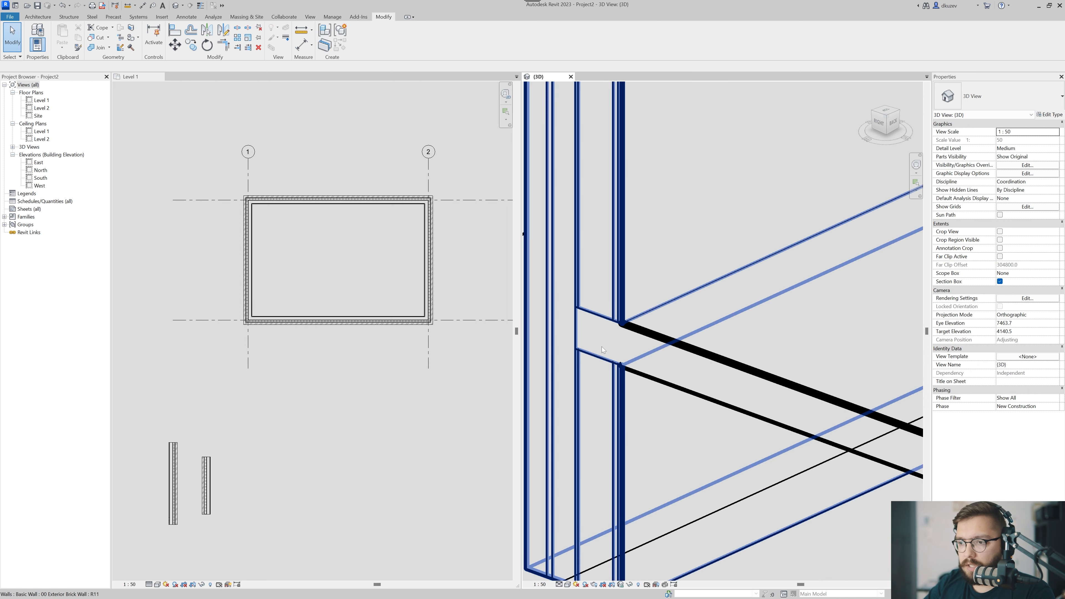
scroll(562, 335, up, 1)
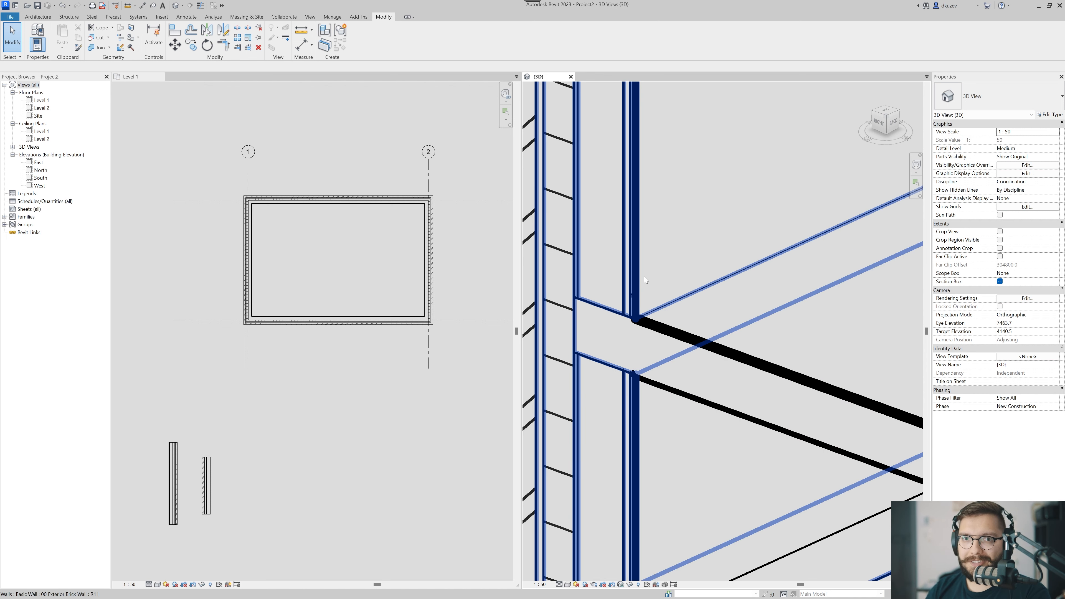
middle_drag(591, 345, 618, 349)
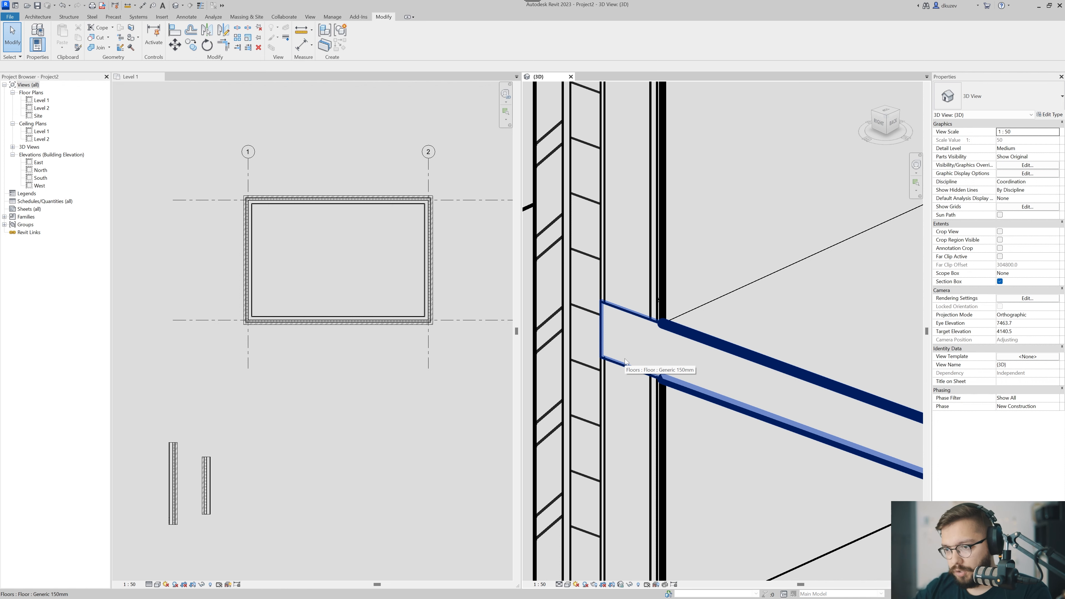
scroll(608, 293, down, 2)
scroll(619, 305, up, 3)
scroll(619, 305, up, 1)
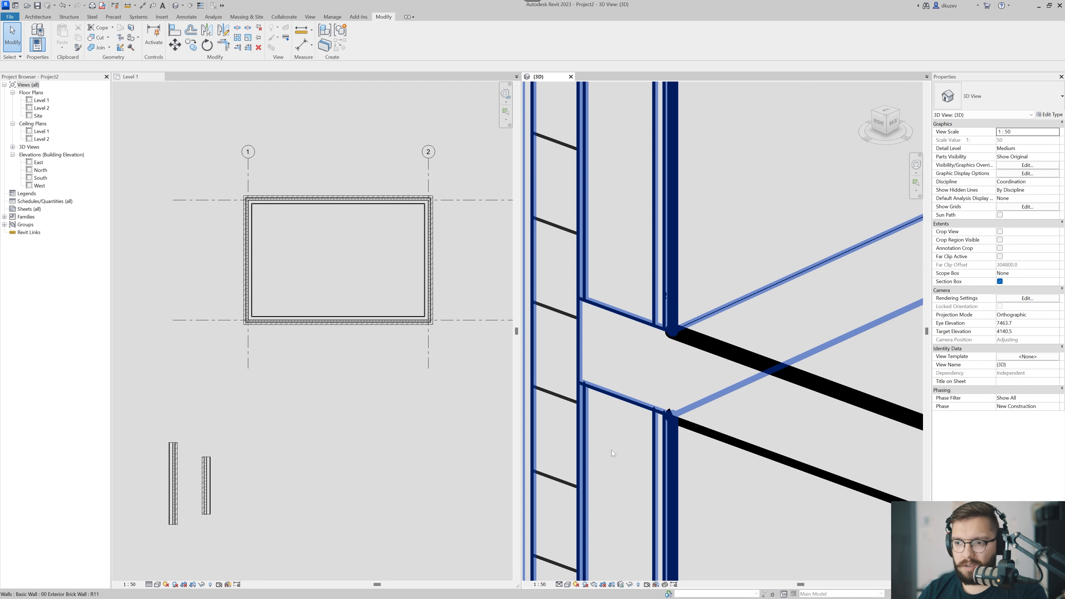
Step: Set the core's Metal Stud Layer thickness to 102 mm in the 00 Exterior Brick Wall type and apply the change
click(329, 437)
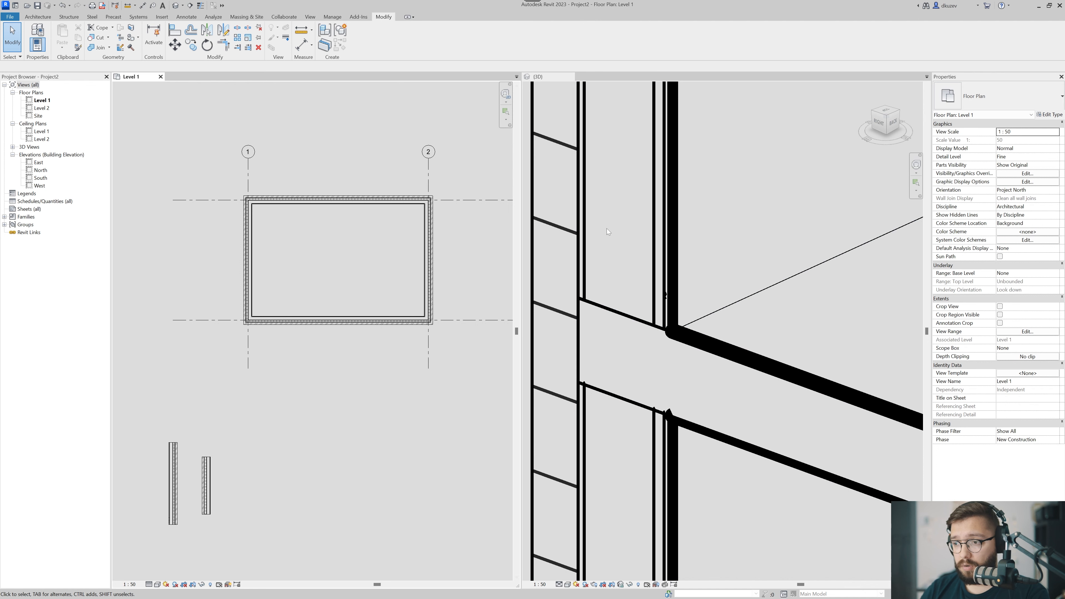
click(376, 321)
click(376, 422)
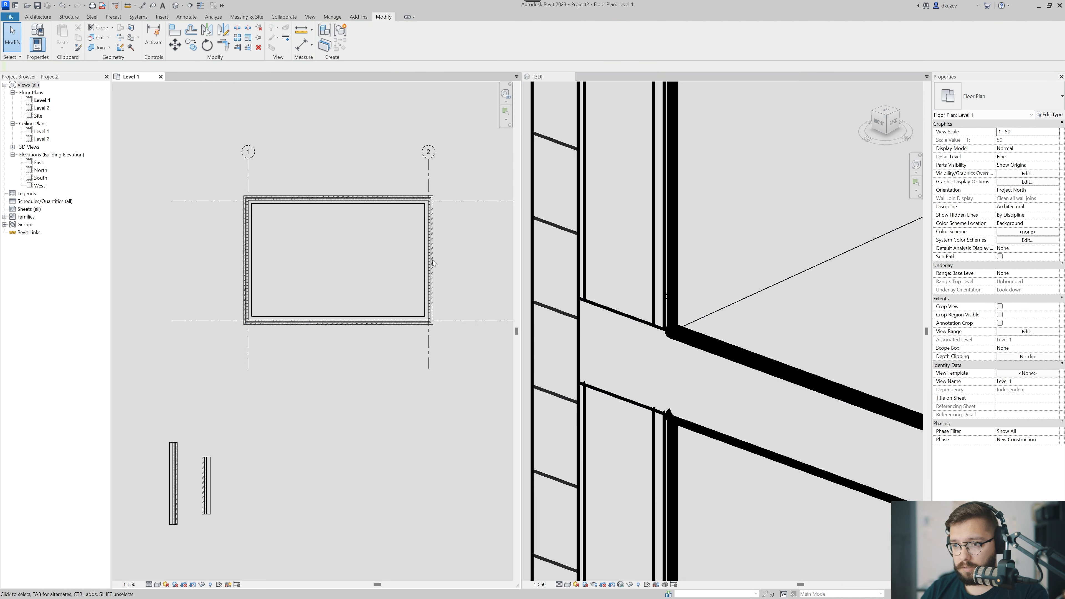
click(431, 260)
click(1049, 115)
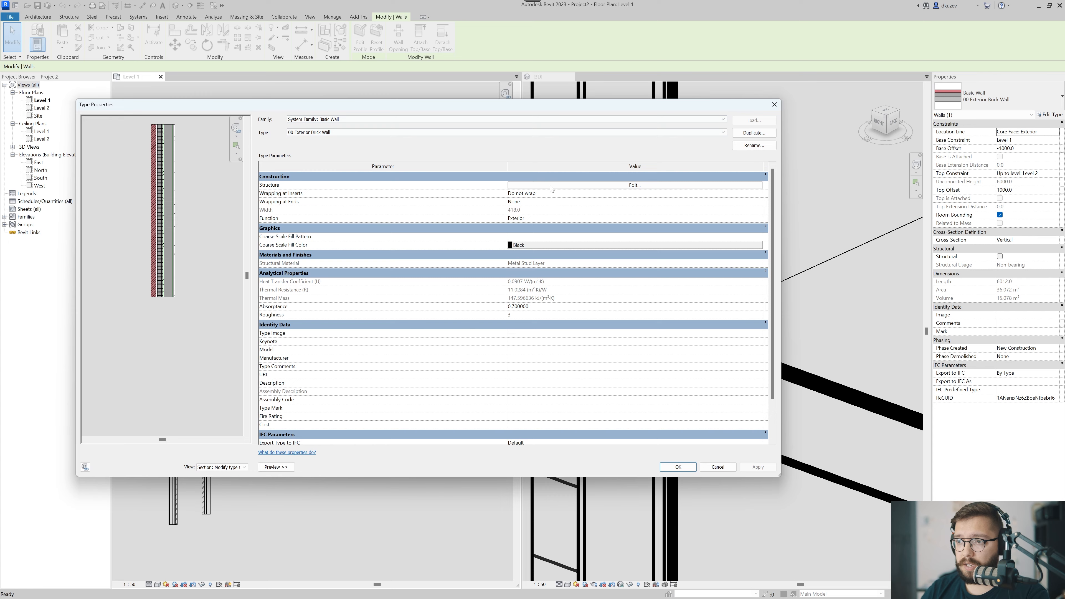
click(551, 185)
drag(614, 115, 315, 104)
click(207, 211)
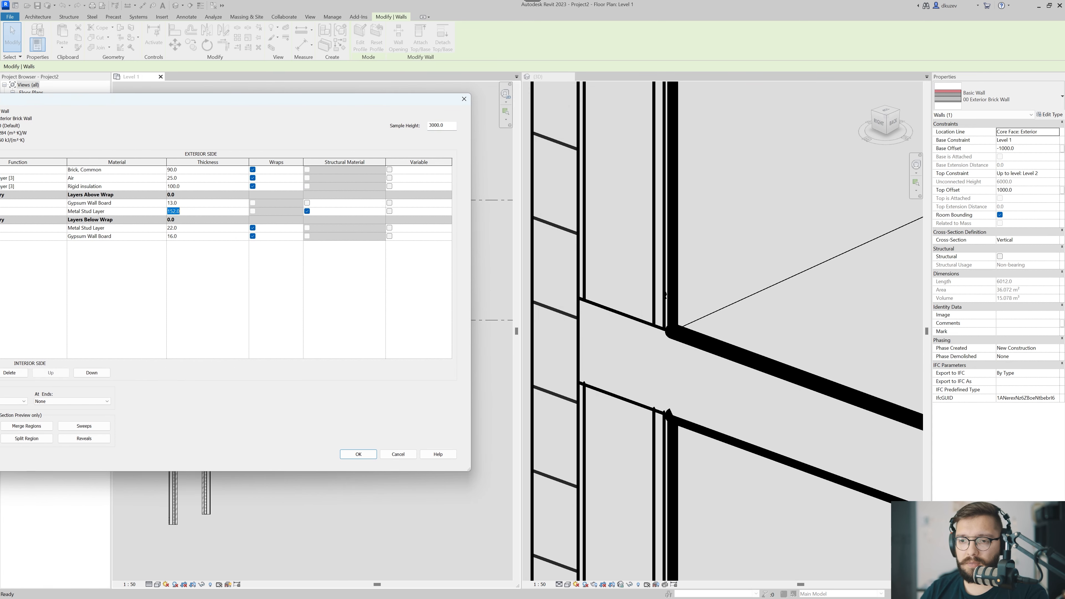
text(102)
key(Tab)
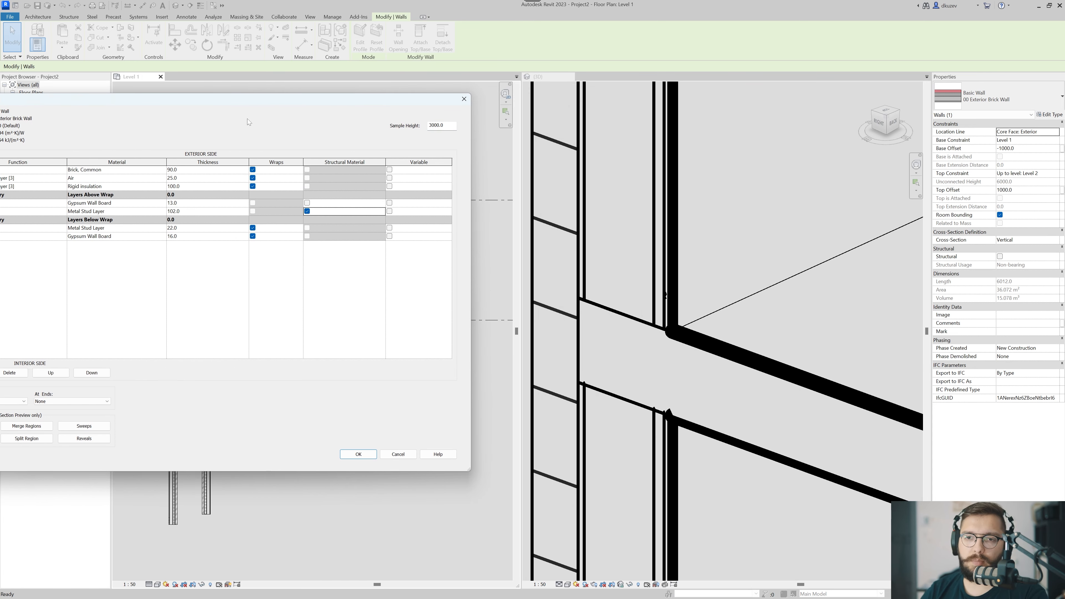
drag(253, 100, 339, 65)
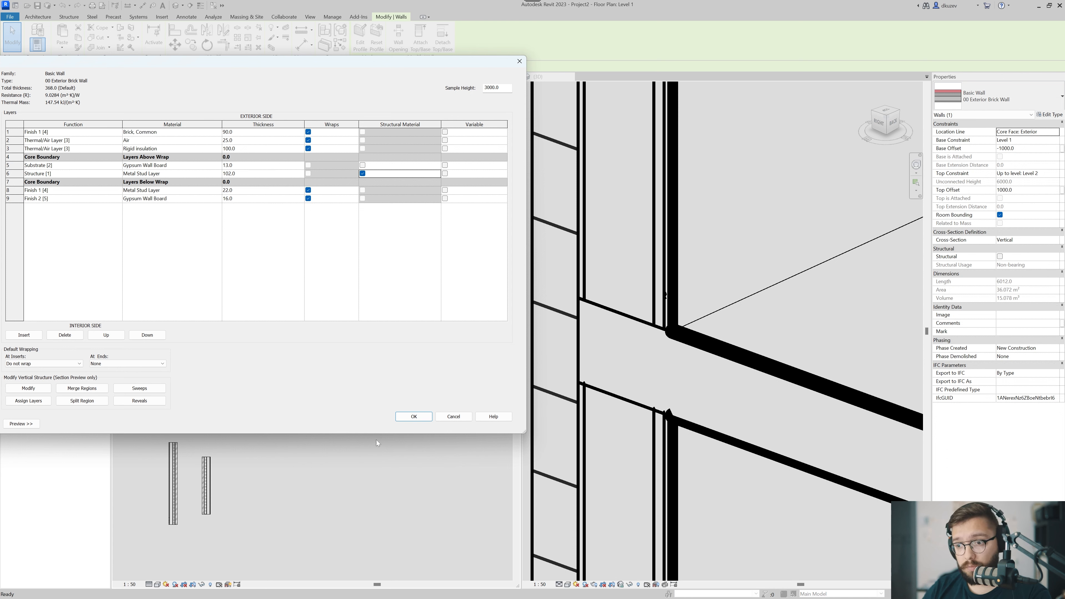
click(413, 416)
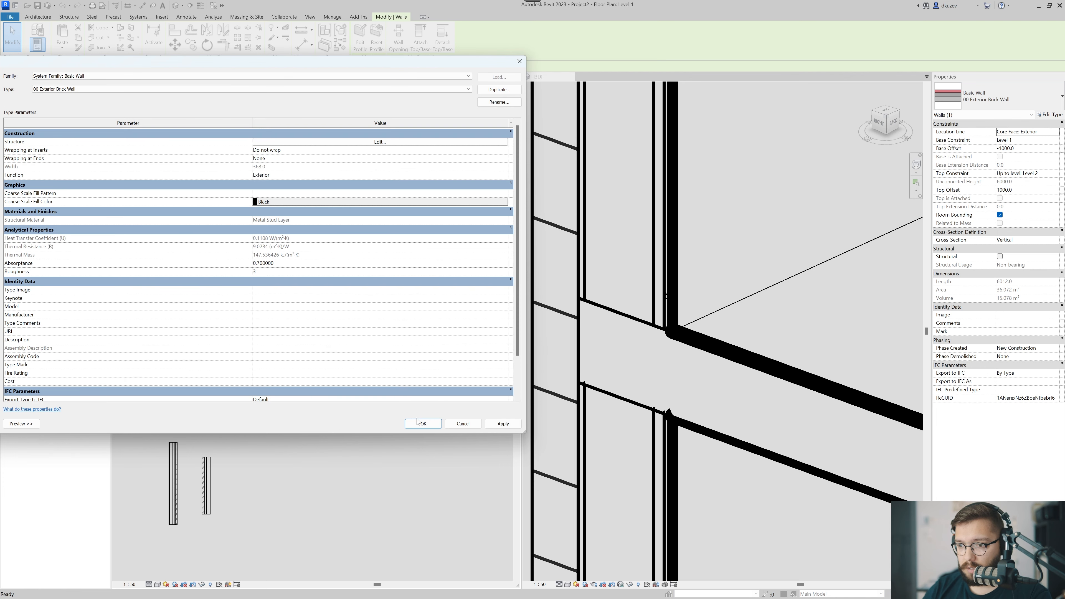
click(505, 425)
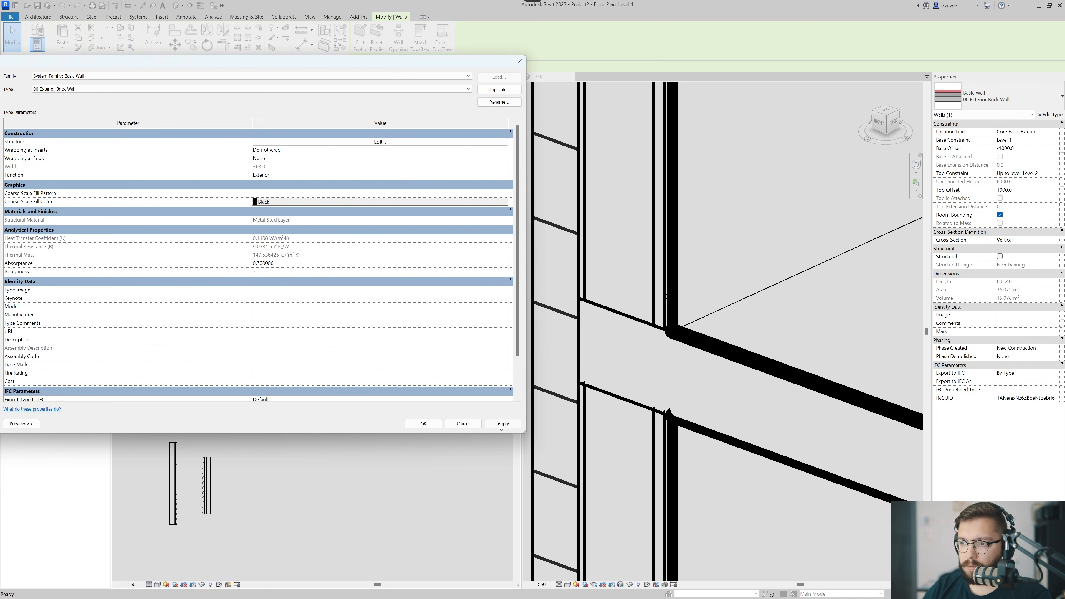